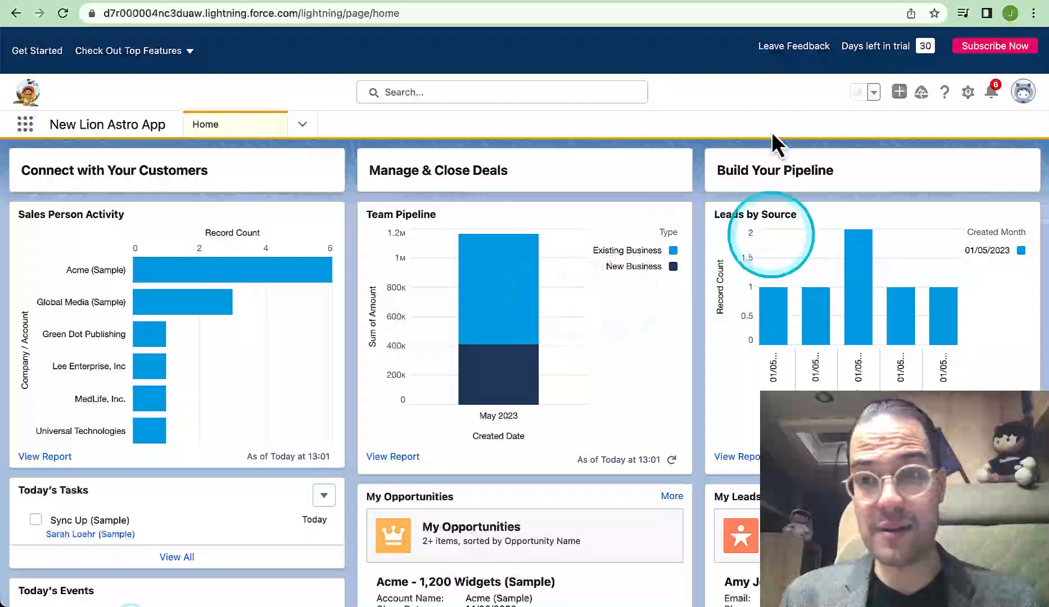
Open the home page for editing and dismiss the New in Spring '21 notice
click(967, 92)
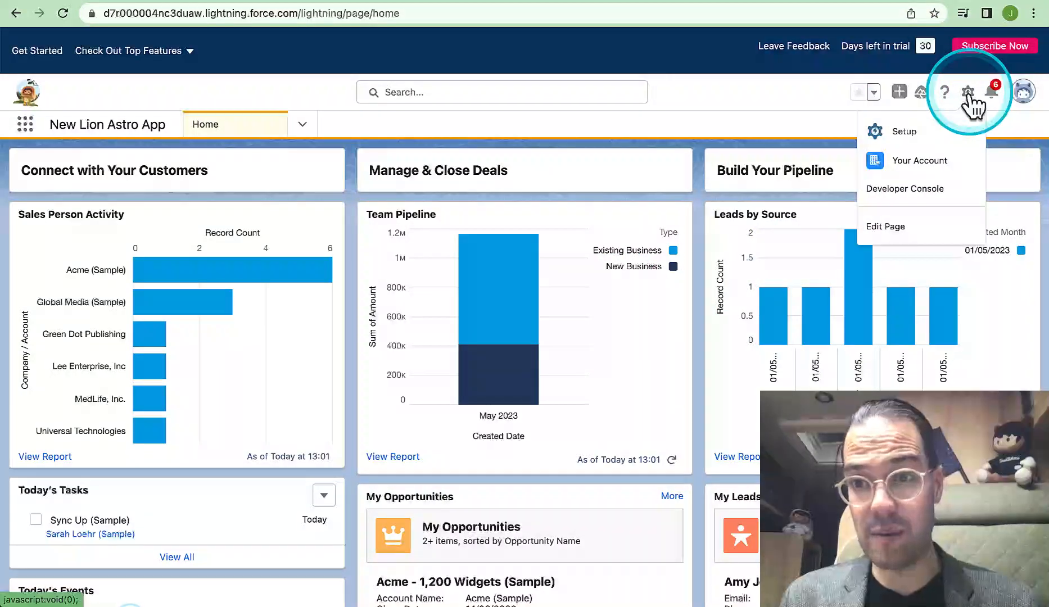
click(885, 227)
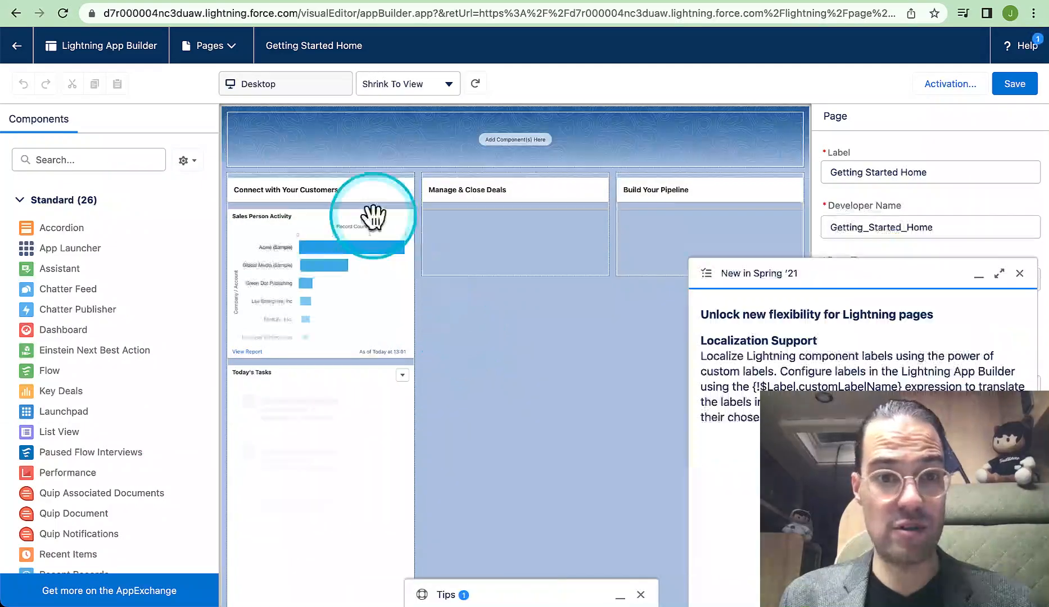
click(1020, 274)
click(363, 311)
Try out the Assistant component in the header region and in the Build Your Pipeline column above Leads by Source
drag(31, 268, 339, 145)
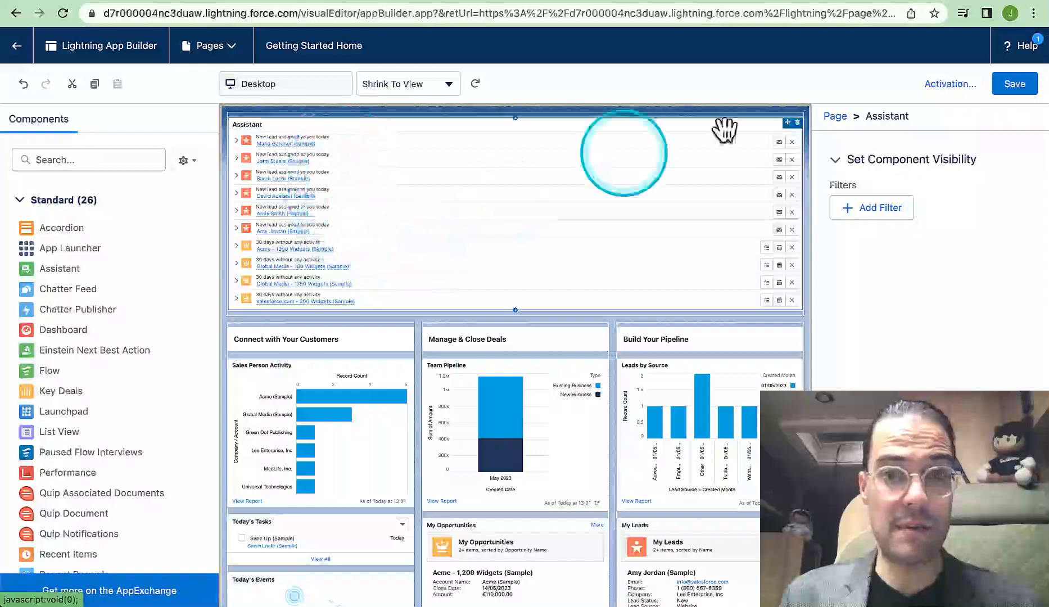
click(796, 125)
drag(787, 122, 689, 367)
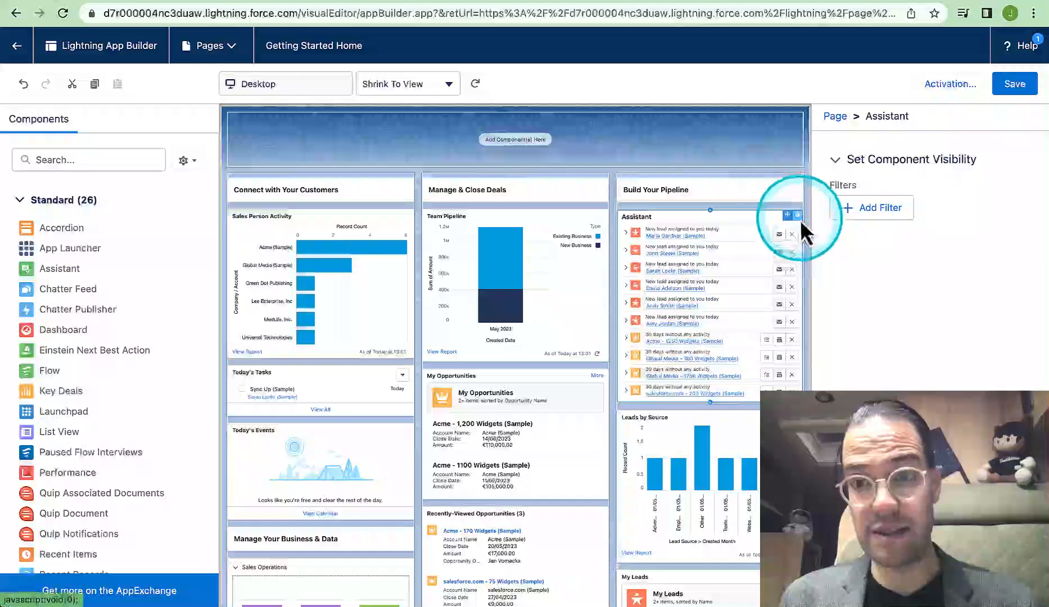
click(798, 215)
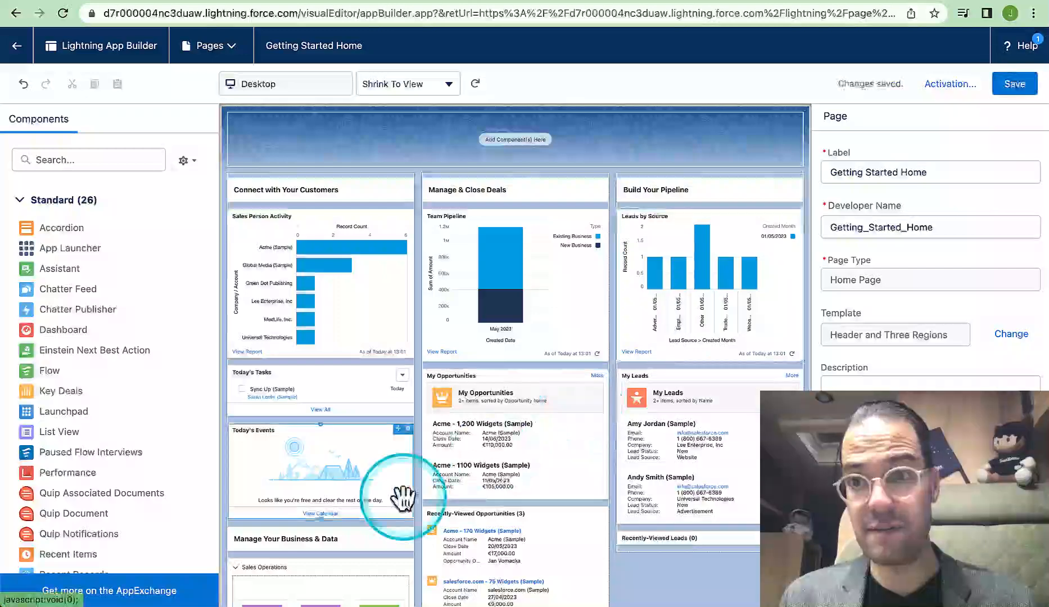
Check the home page's activation settings without changing them, save the page and leave the editor
click(930, 87)
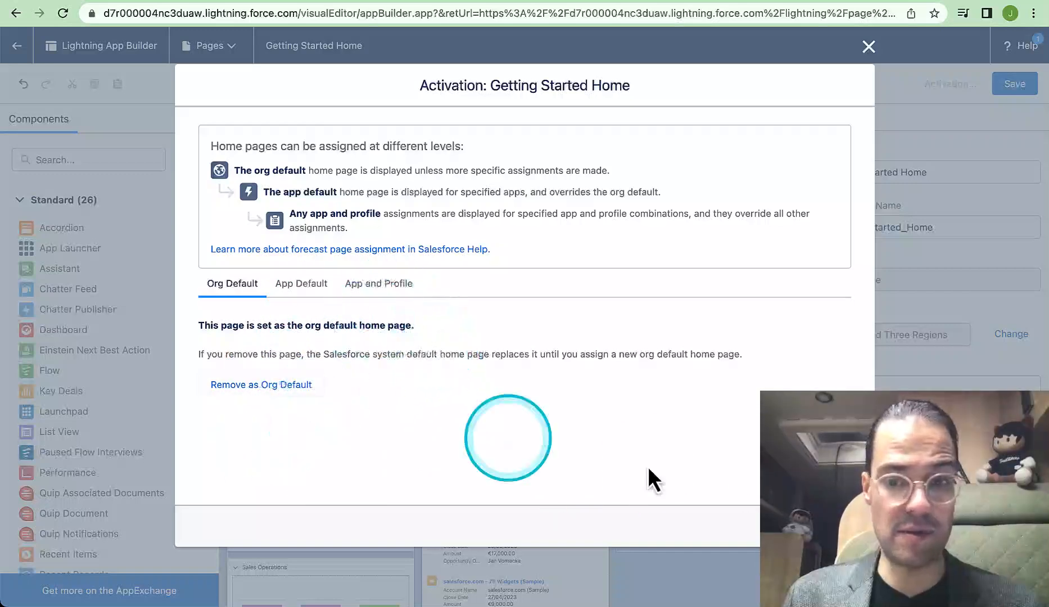
click(869, 47)
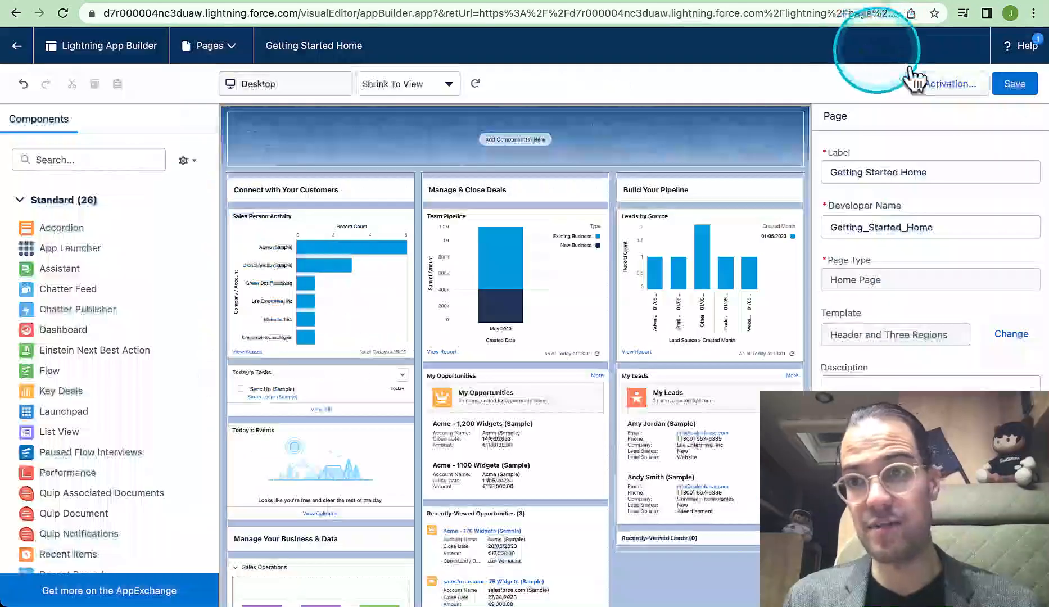
click(1012, 84)
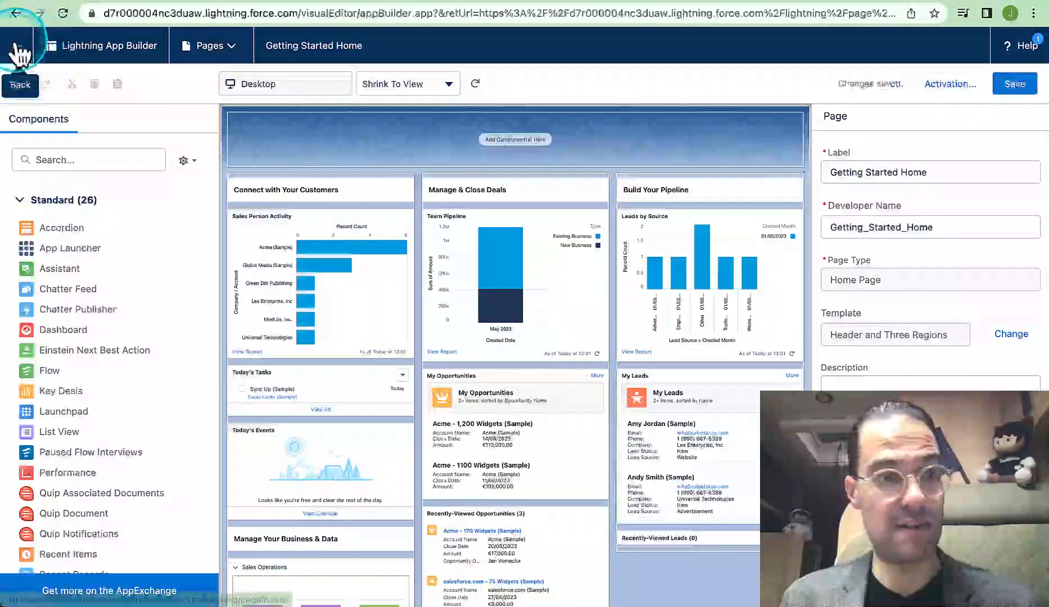
click(19, 54)
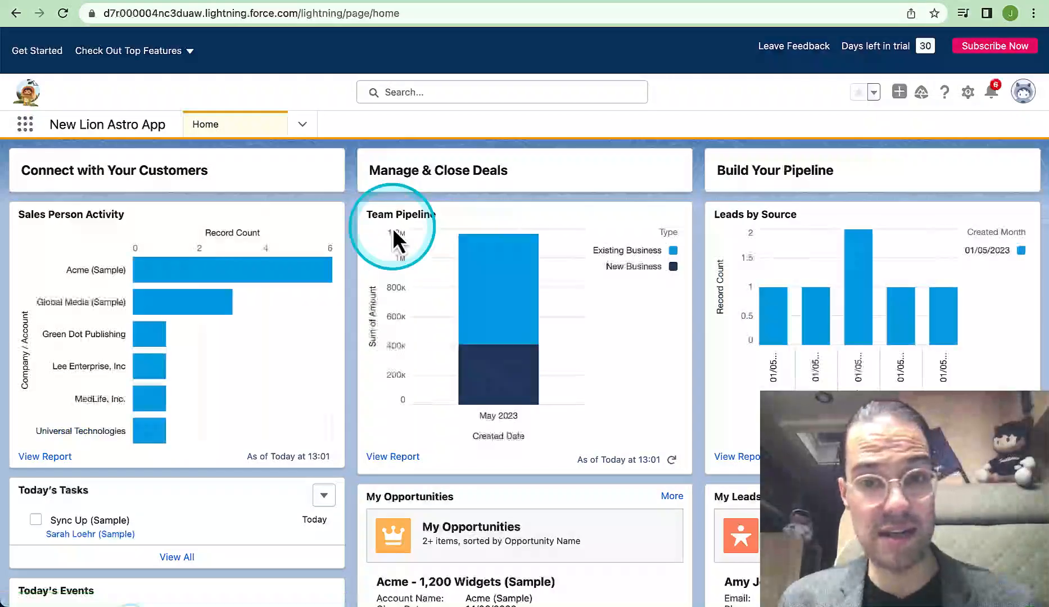
Go to the Accounts list and open the Acme (Sample) account record
click(303, 125)
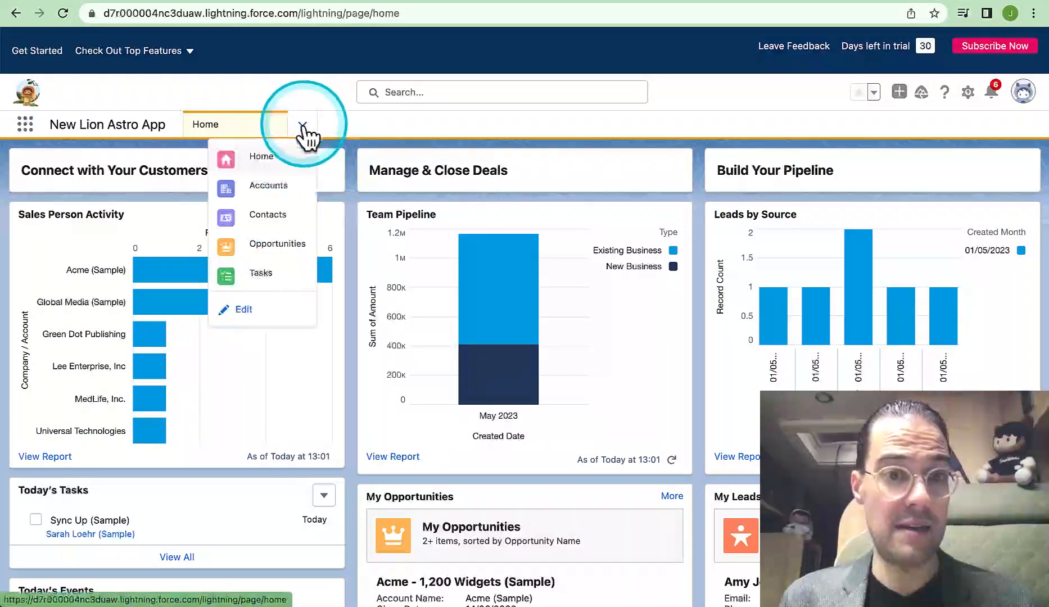
click(260, 187)
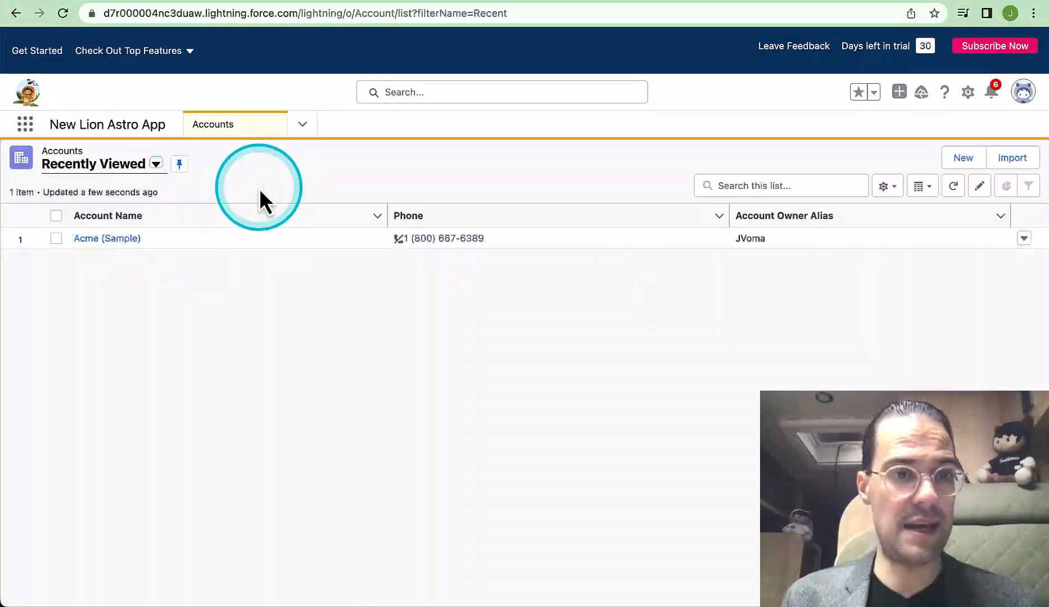
click(119, 239)
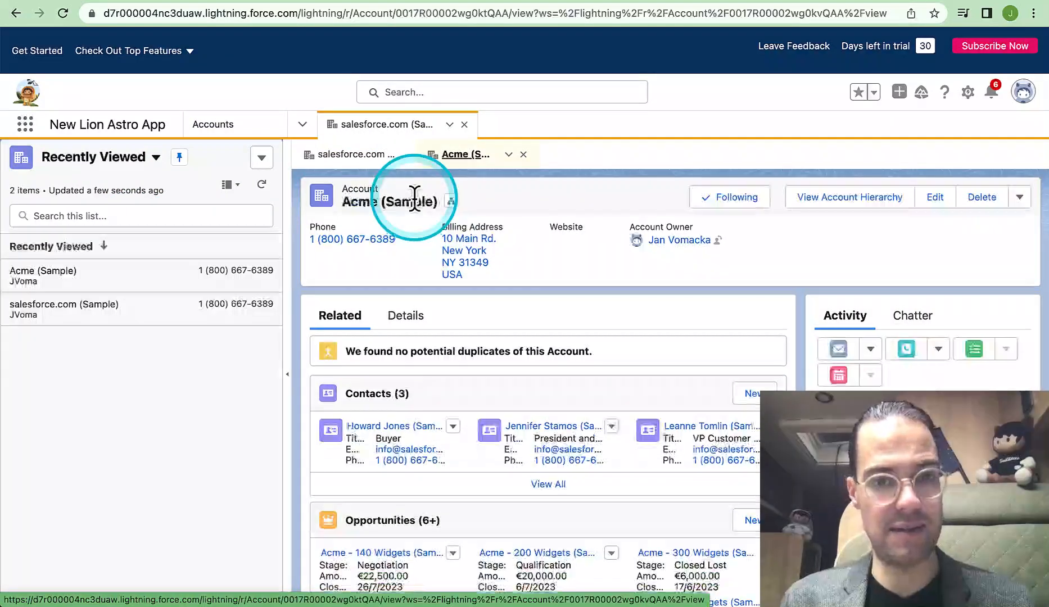
Collapse the account list beside the record and close the Acme (Sample) subtab to return to salesforce.com (Sample)
click(289, 375)
scroll(374, 502, down, 3)
scroll(374, 502, up, 3)
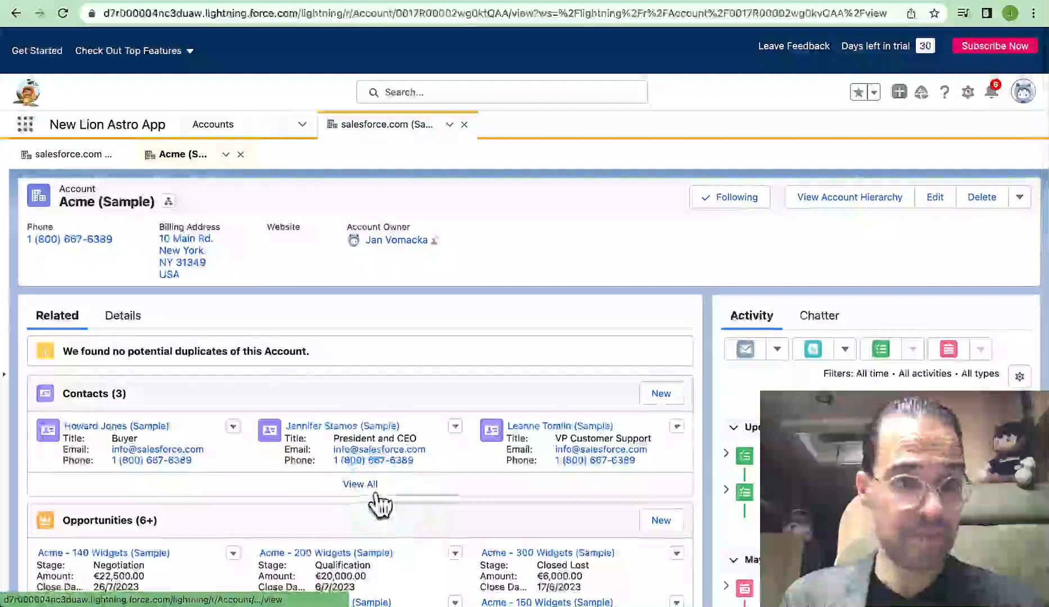
click(239, 154)
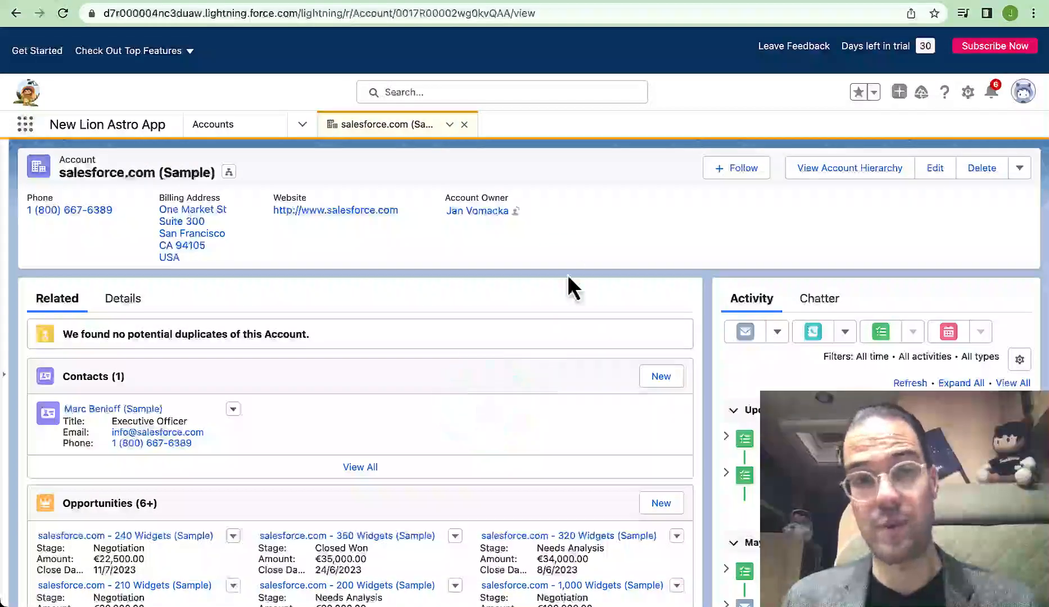
Open the account record page for editing and dismiss the walkthrough hint, the Important Changes notice and the tips
click(968, 93)
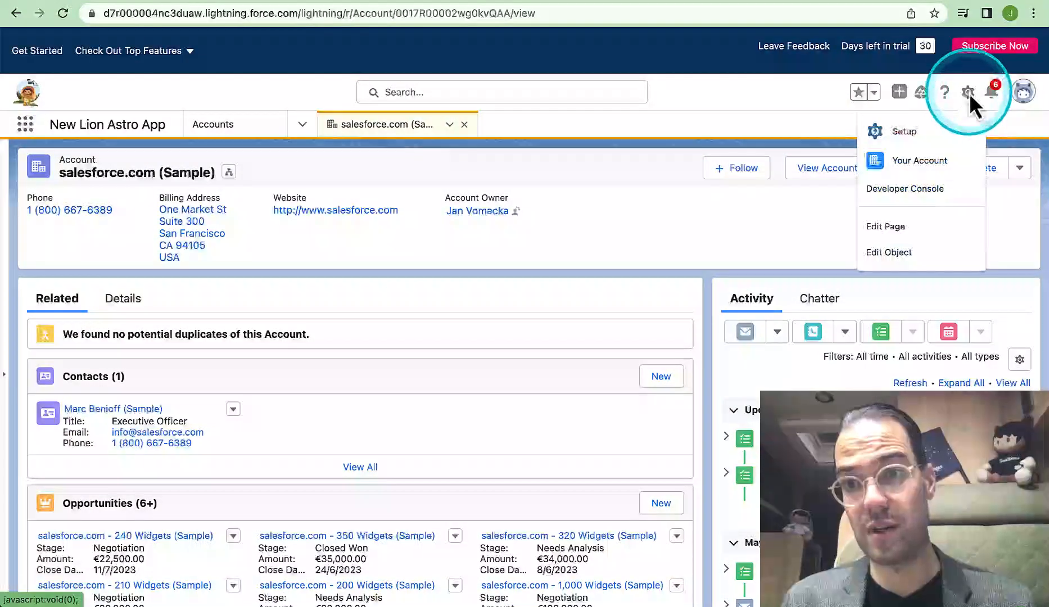
click(884, 227)
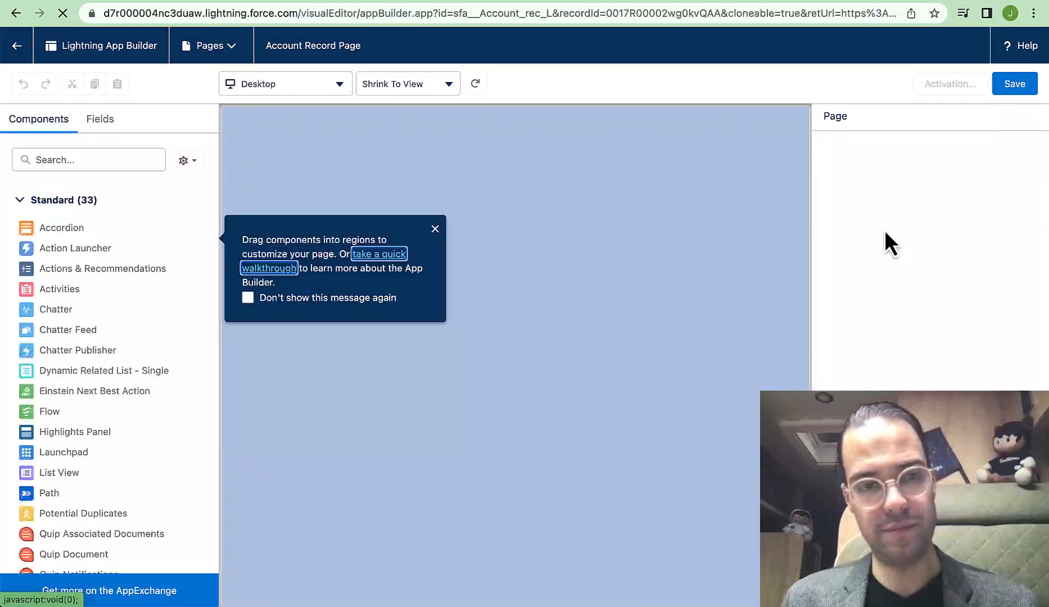
click(377, 267)
click(435, 232)
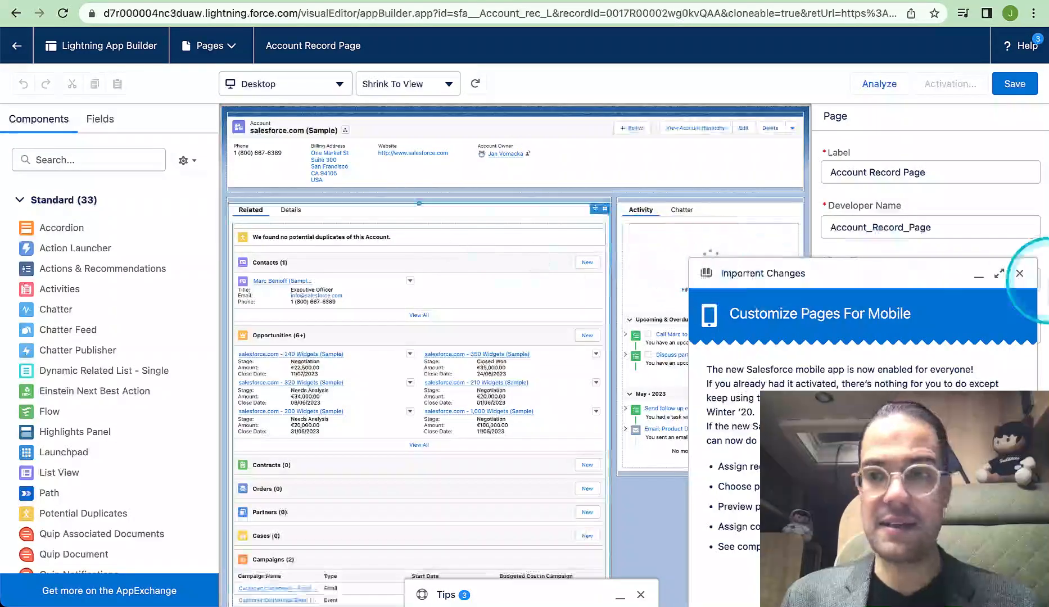
click(1018, 274)
click(640, 595)
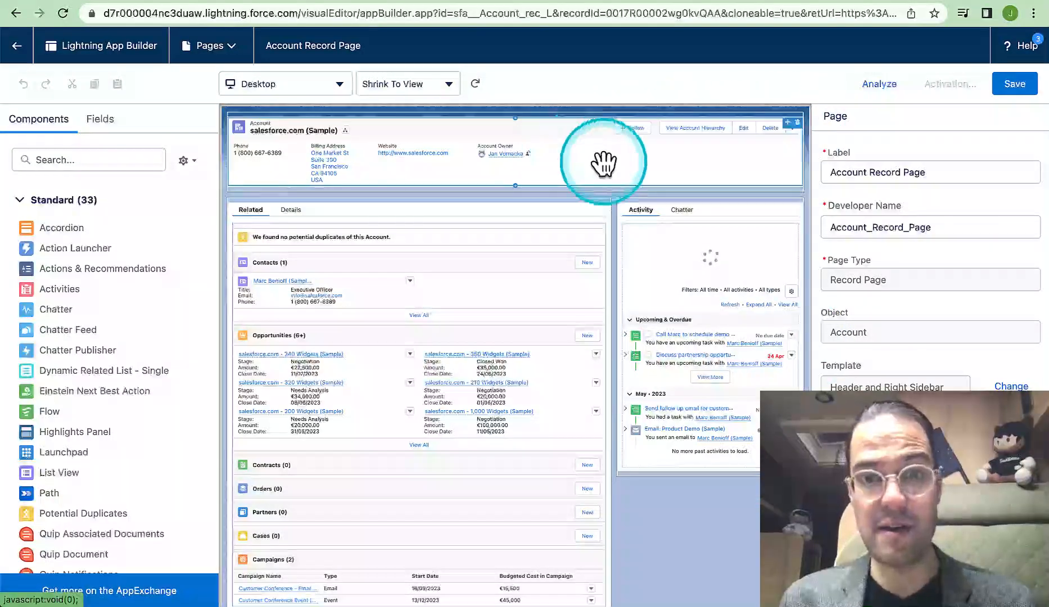
Upgrade the account page's Highlights Panel to Dynamic Actions
click(589, 164)
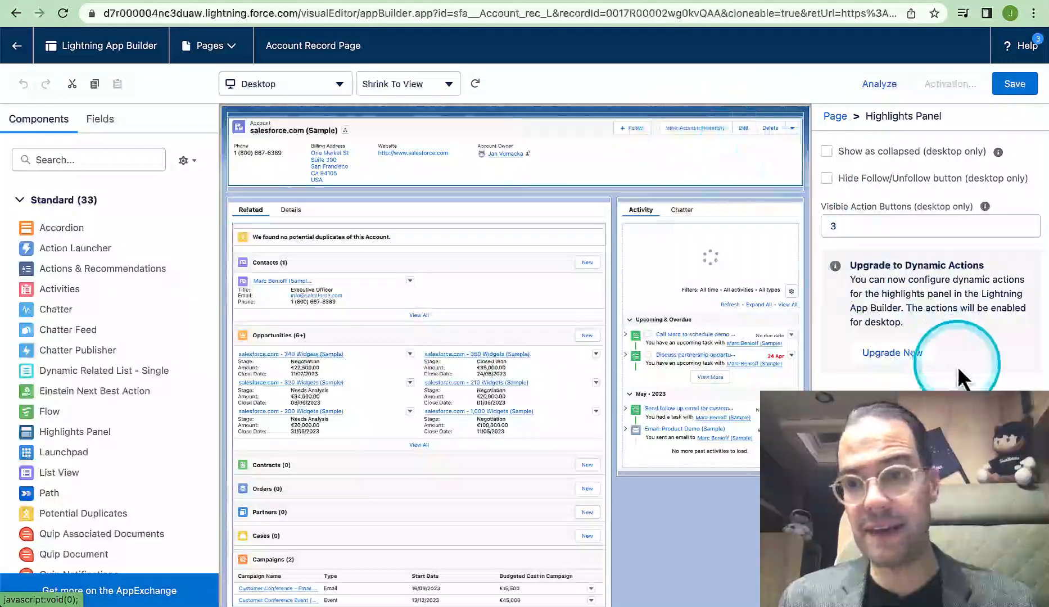
click(886, 360)
click(693, 347)
click(849, 452)
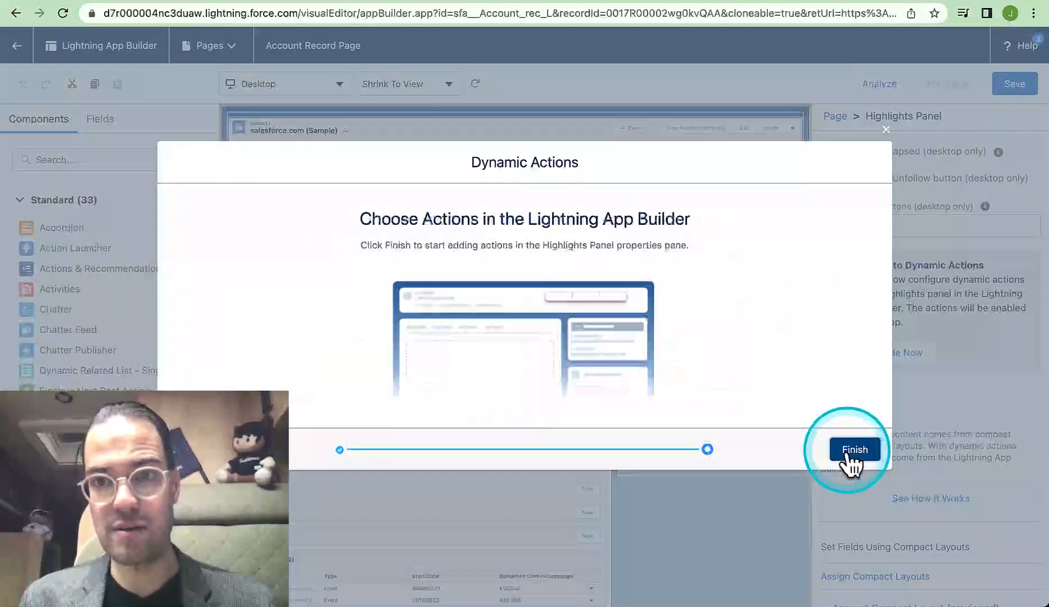
click(856, 449)
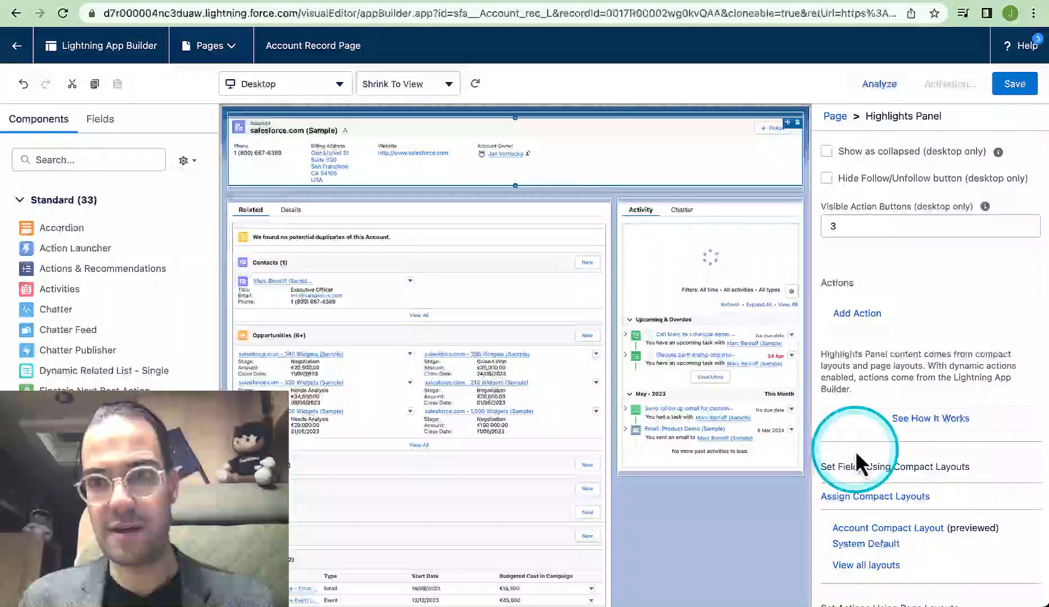
Hide the Follow/Unfollow button in the Highlights Panel and add the standard Edit action
click(866, 161)
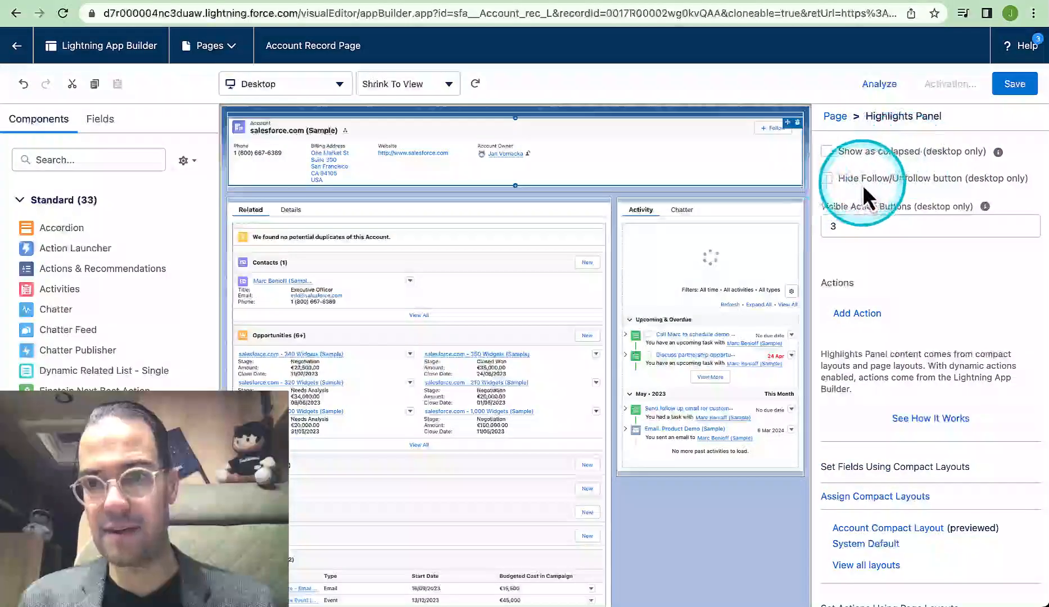
click(826, 178)
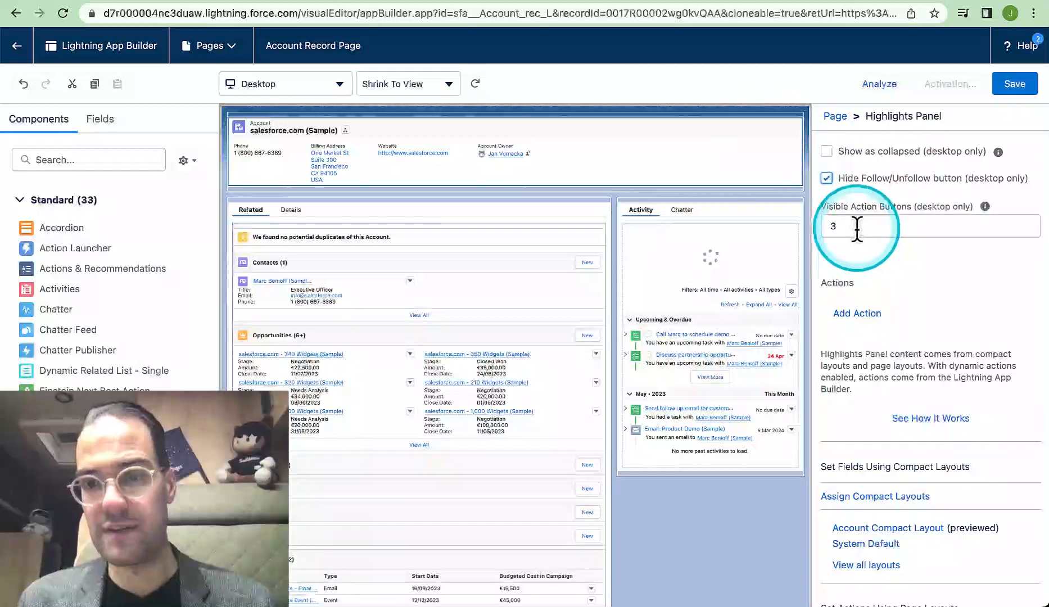
click(846, 313)
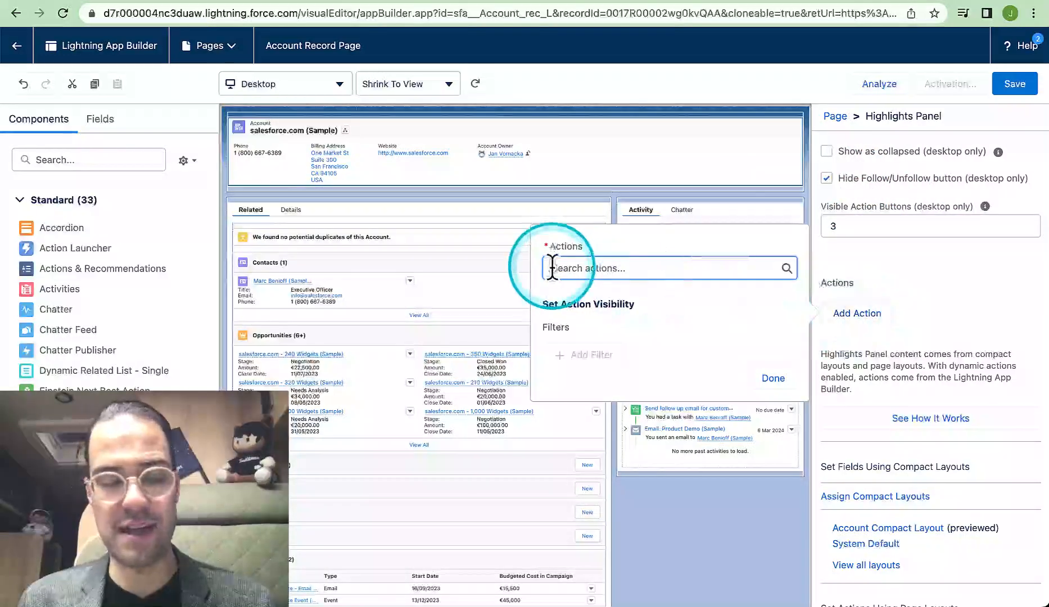
text(ed)
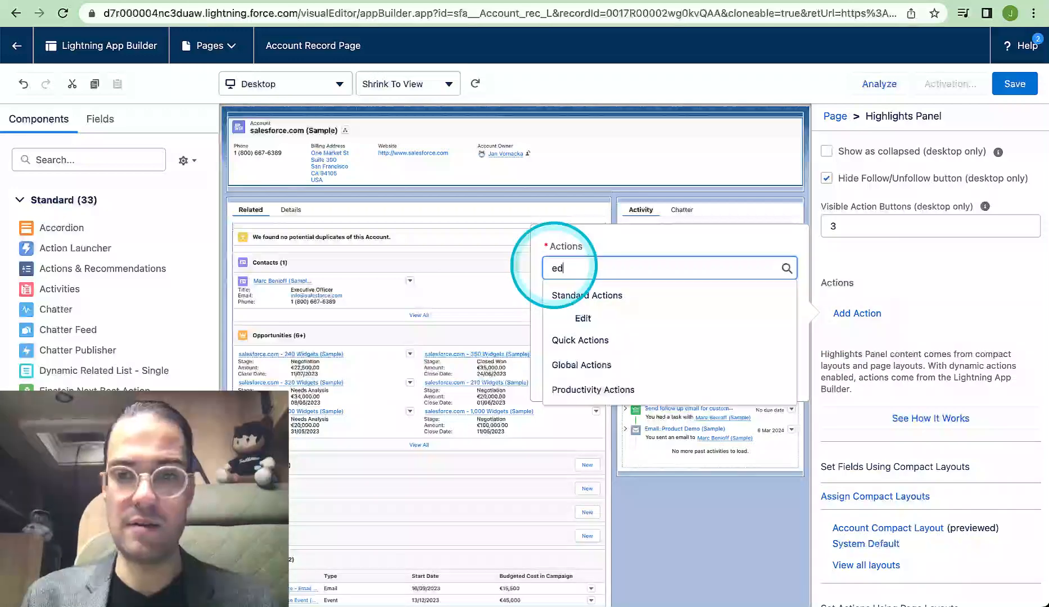
click(610, 318)
click(786, 383)
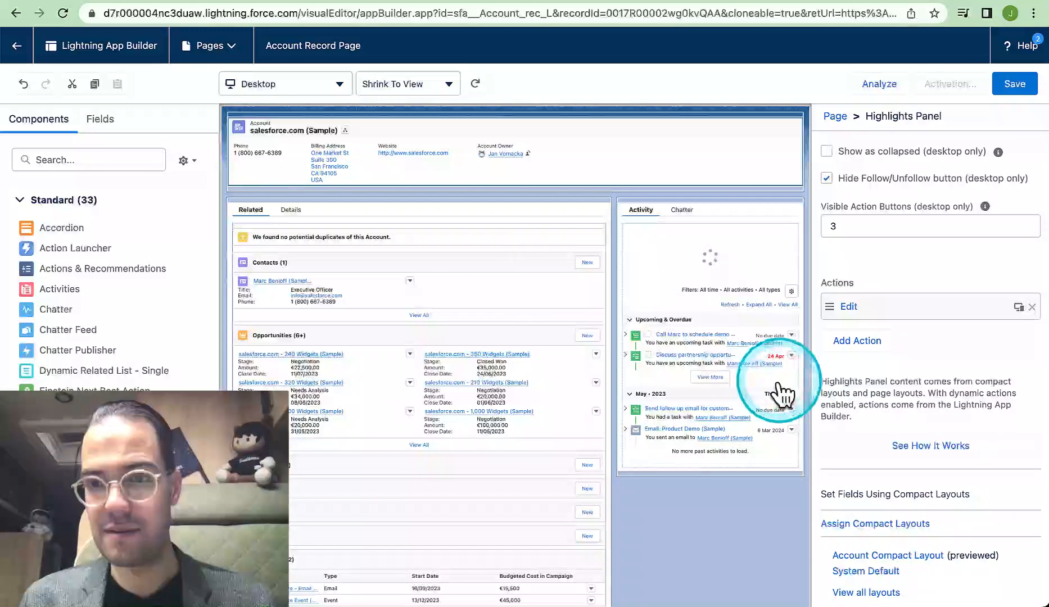
Add the standard Delete action to the Highlights Panel
click(854, 340)
text(dele)
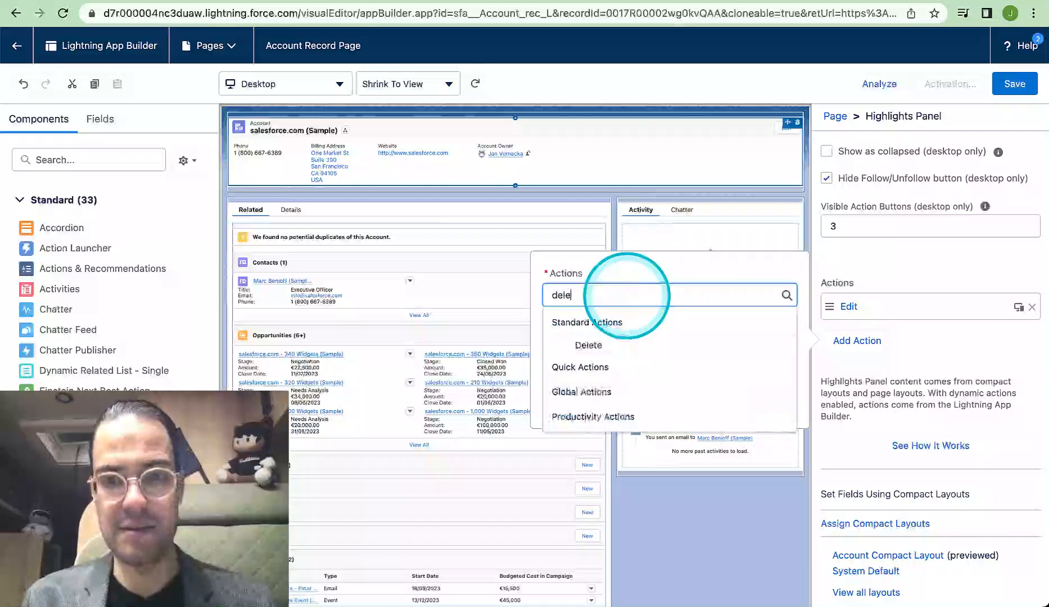
click(679, 345)
click(770, 417)
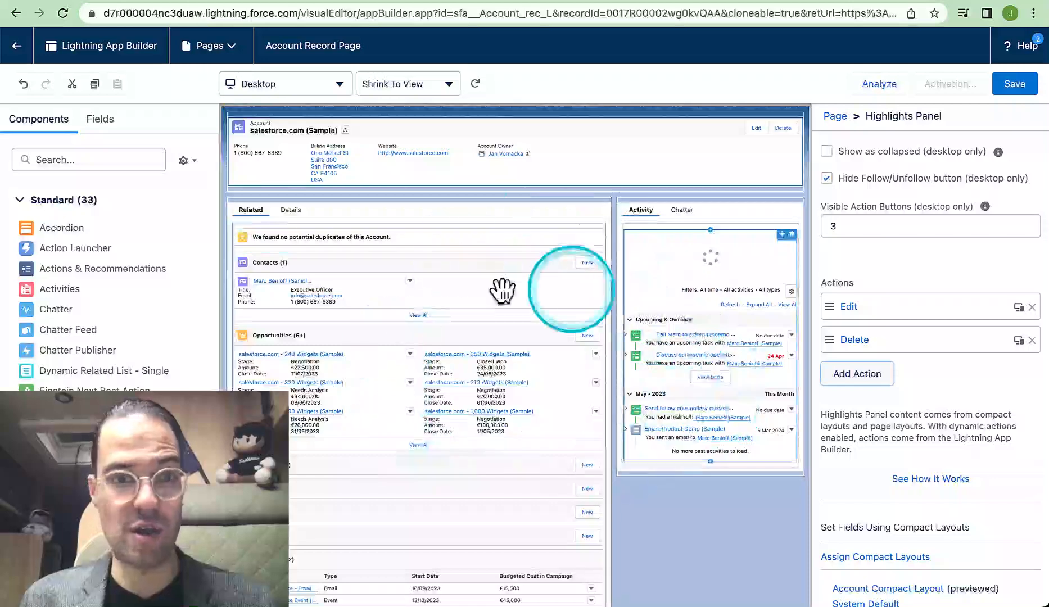
Change the page template to Header and Two Equal Regions, mapping all three current regions to Koptekst, and dismiss the walkthrough hint
click(767, 554)
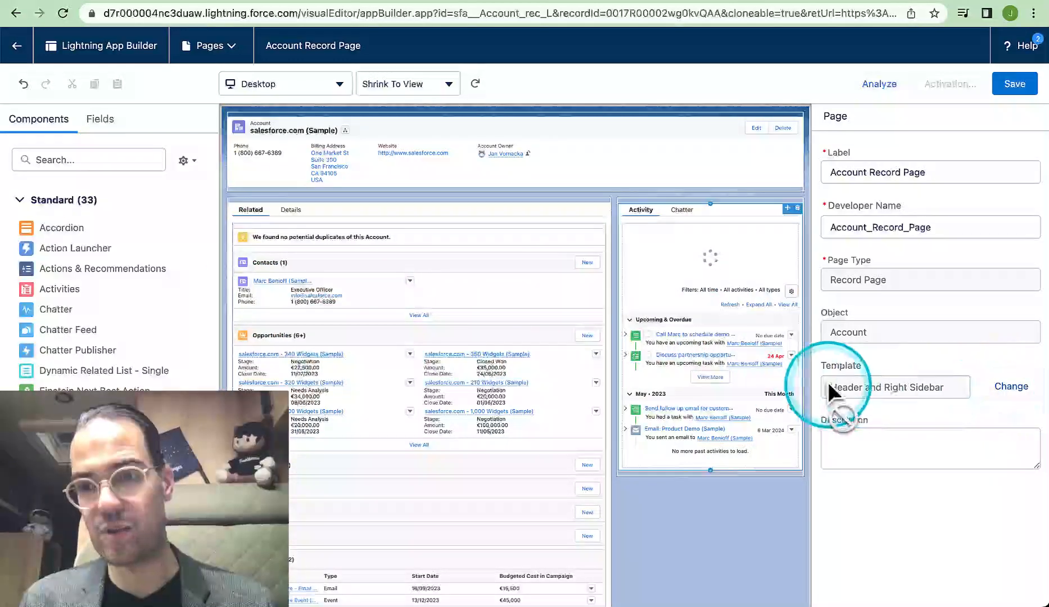
click(996, 395)
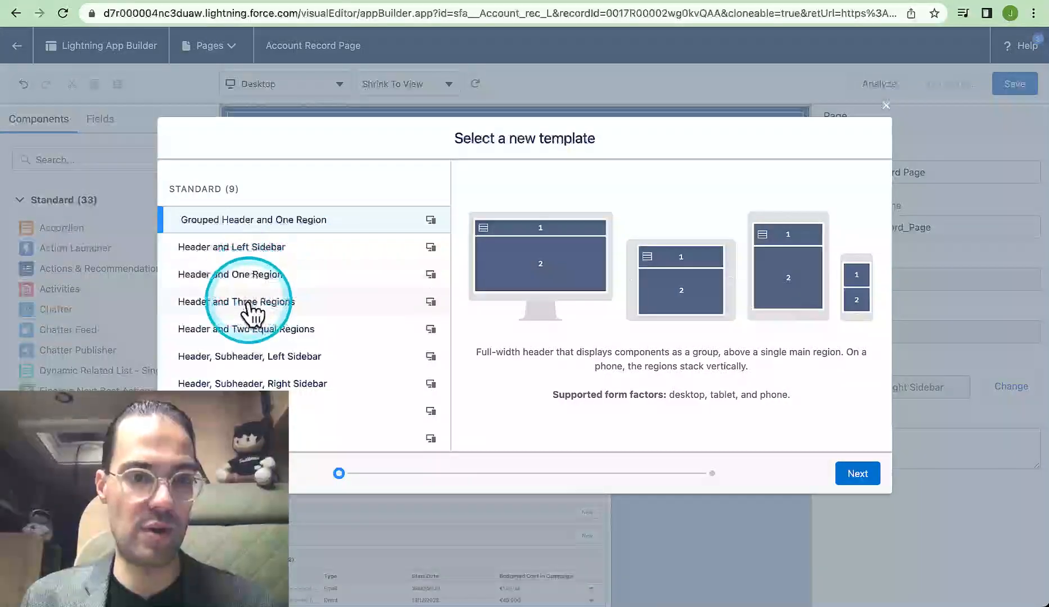
click(242, 336)
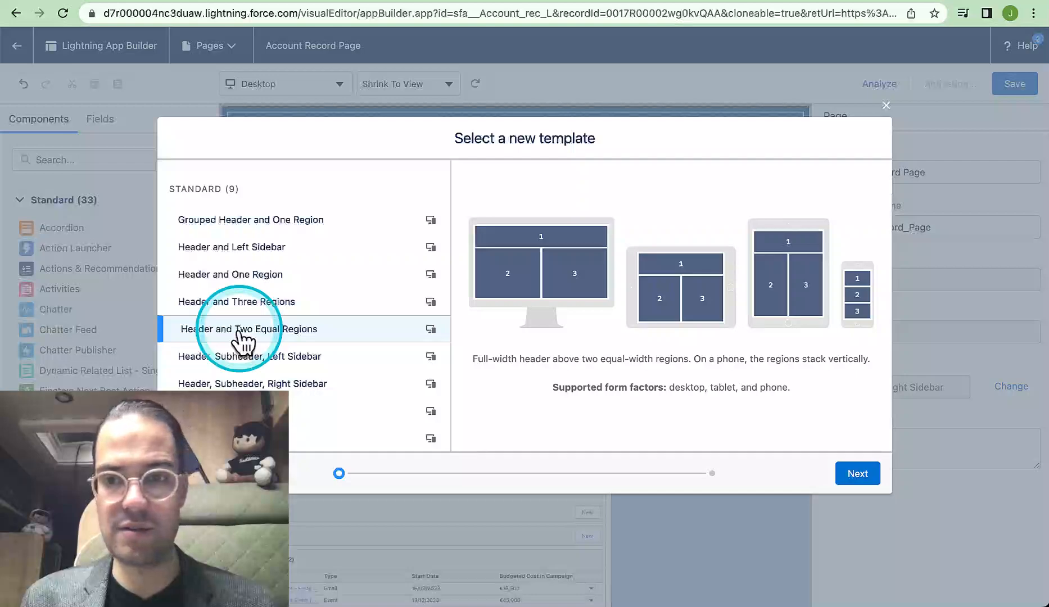
click(855, 473)
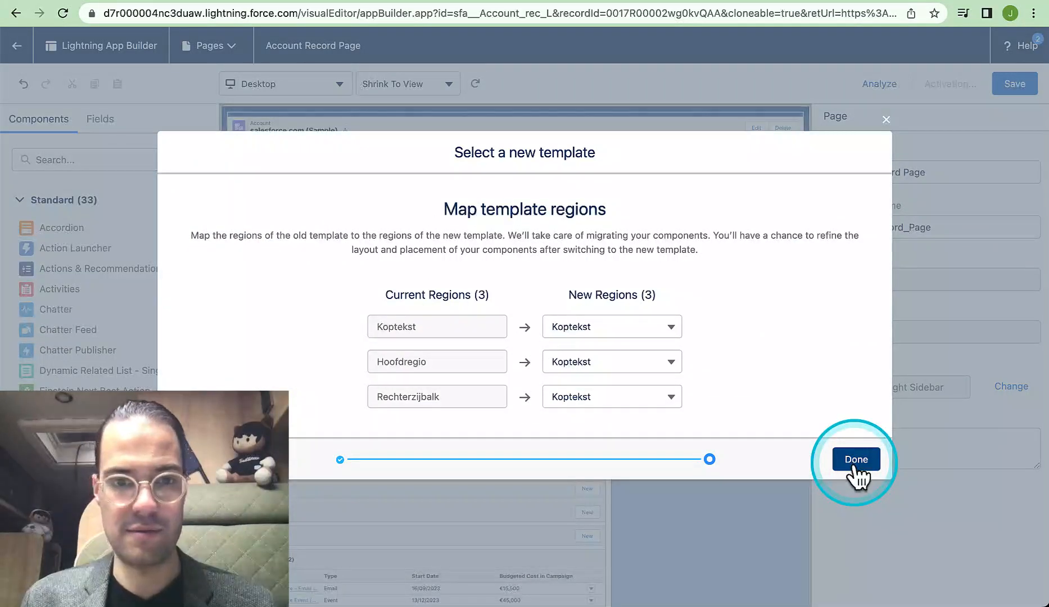
click(854, 460)
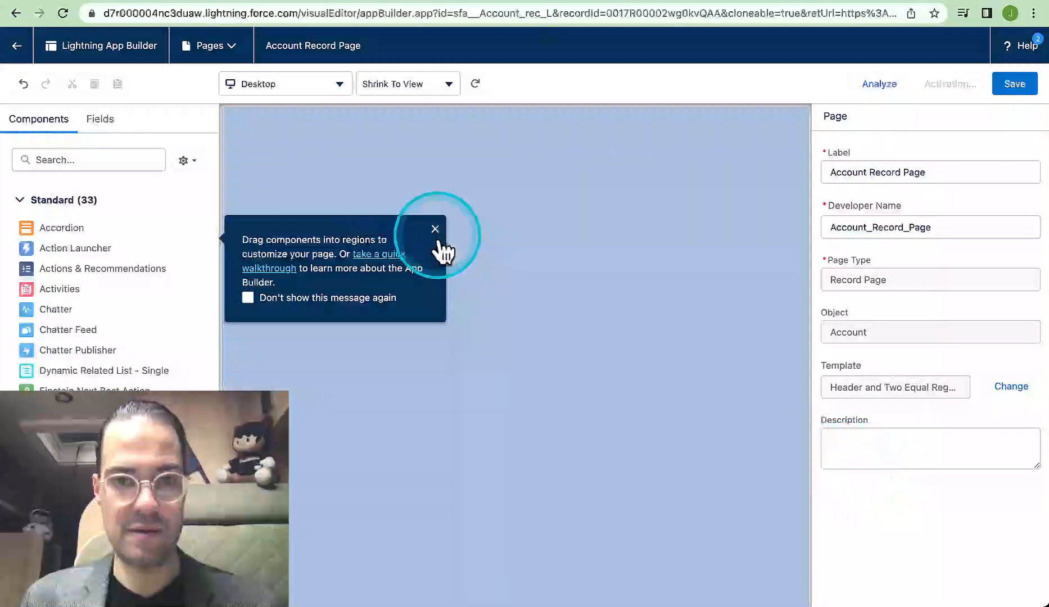
click(435, 229)
click(679, 244)
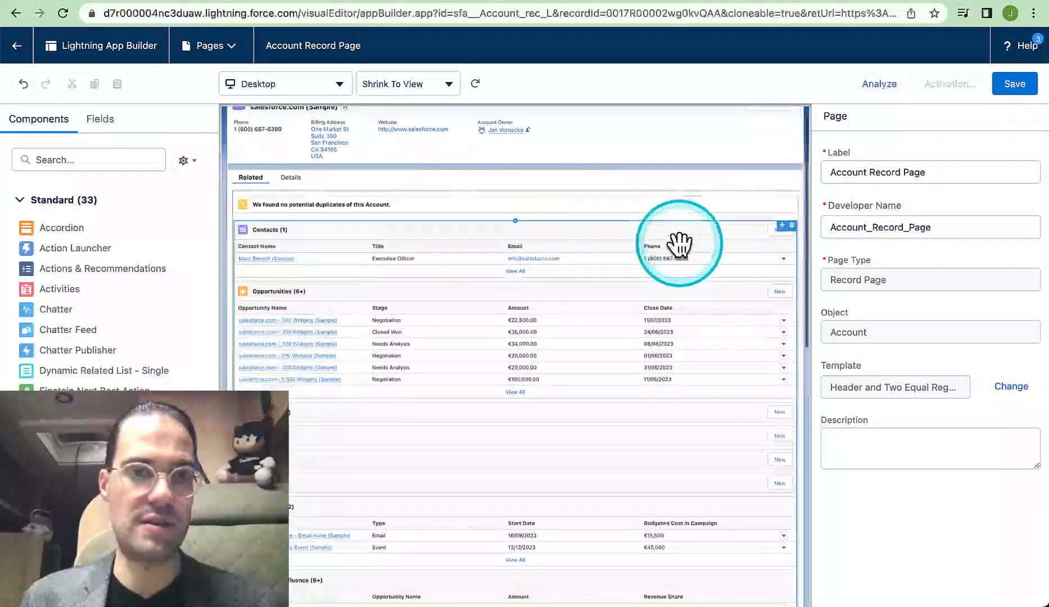
scroll(679, 243, down, 15)
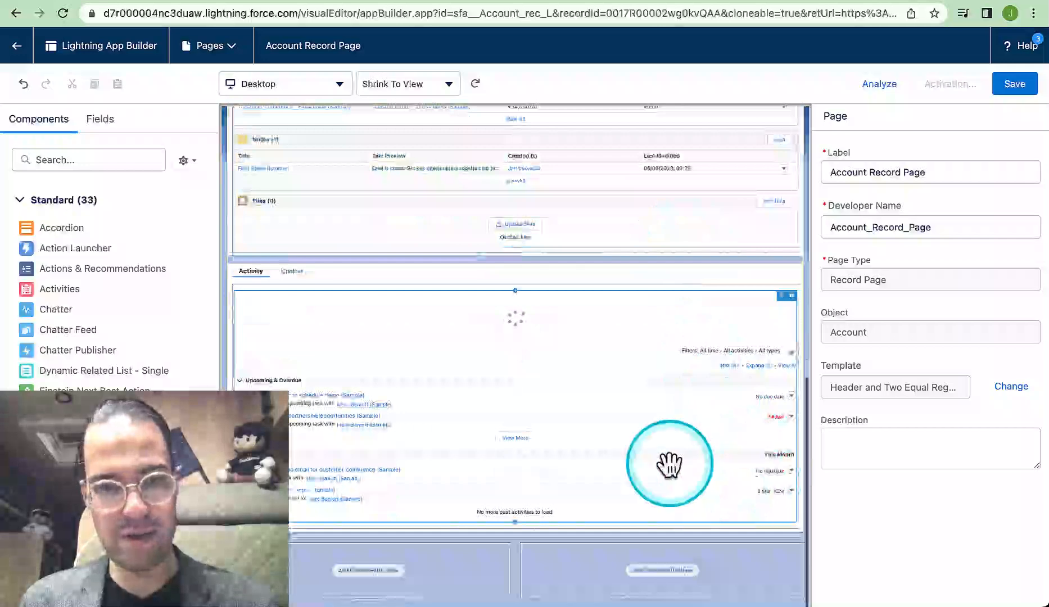
Move the Activity and Chatter tabs component from the header region into the page's empty right column
click(496, 284)
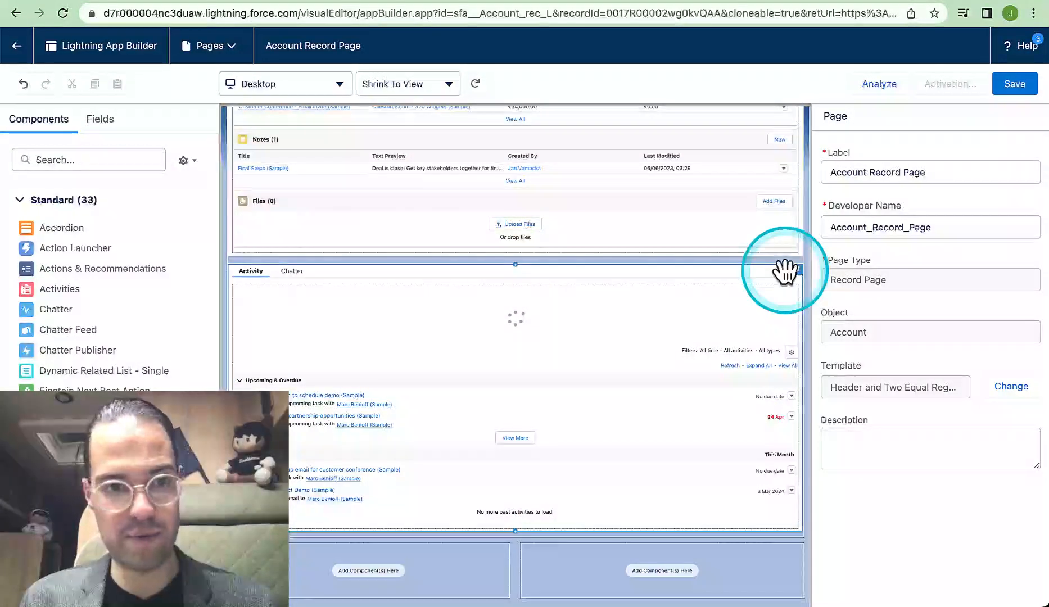
drag(770, 278, 711, 564)
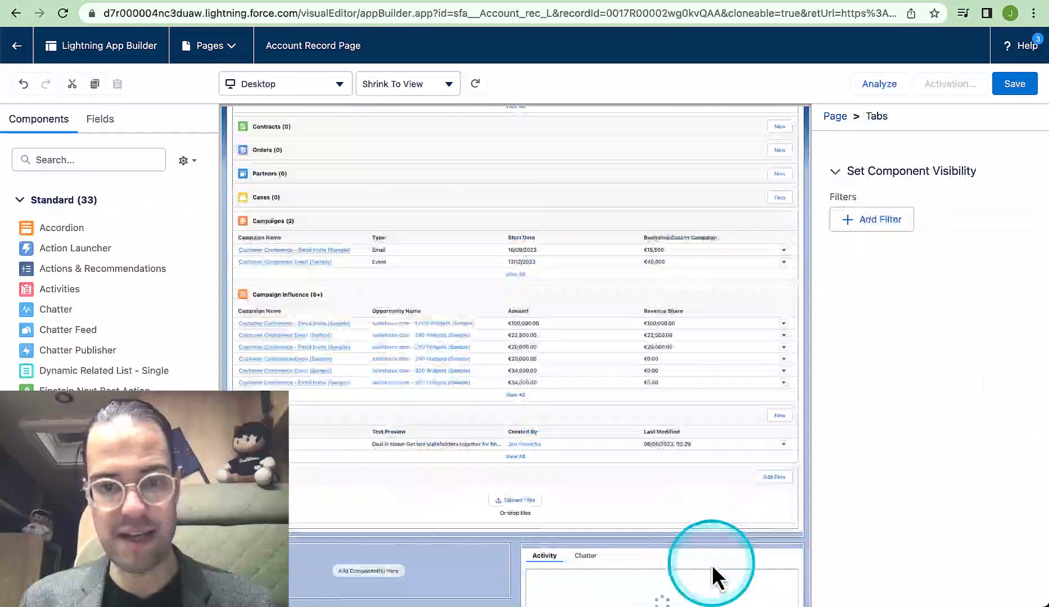
scroll(717, 353, up, 3)
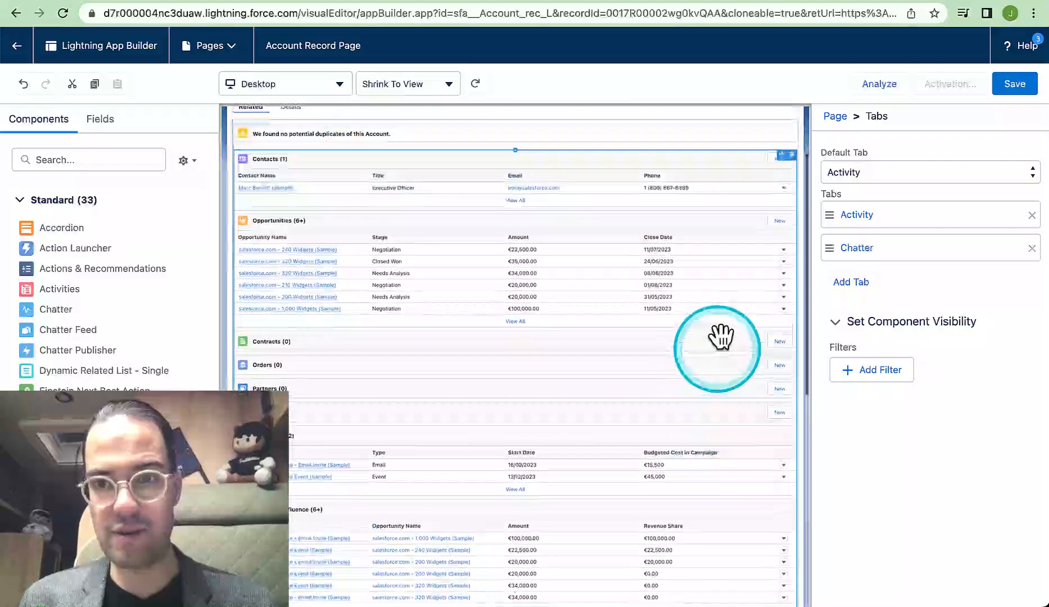
drag(782, 154, 408, 531)
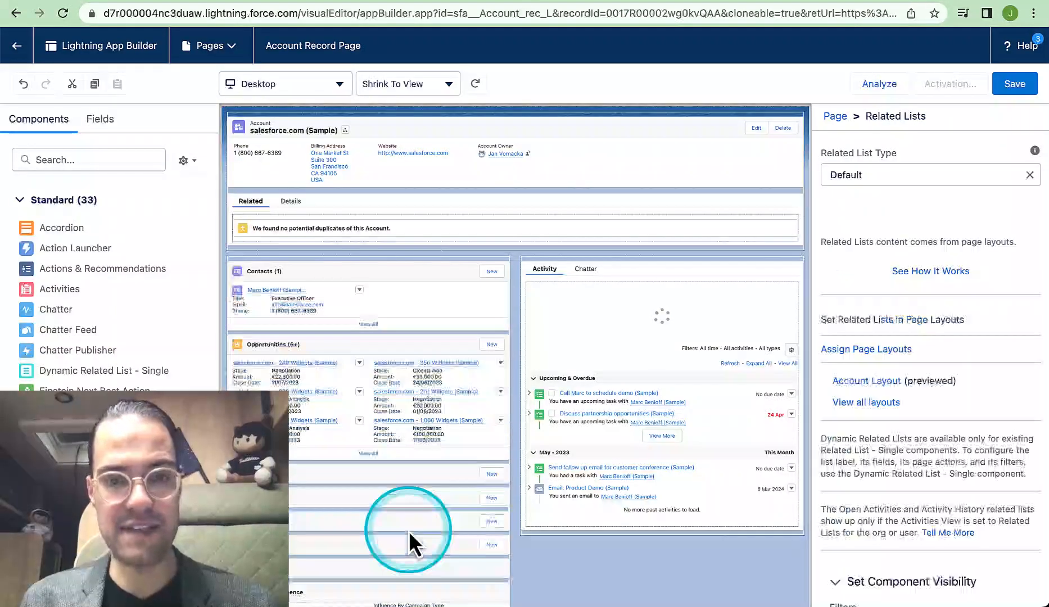
drag(581, 216, 496, 237)
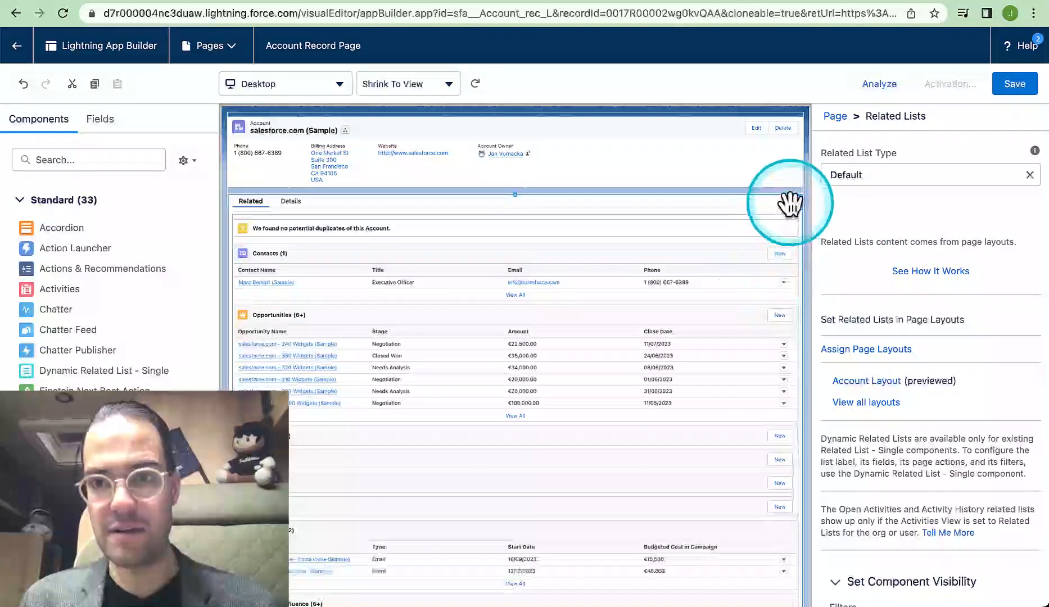
Move the Related and Details tabs component from the header region into the page's empty left column
drag(786, 198, 385, 531)
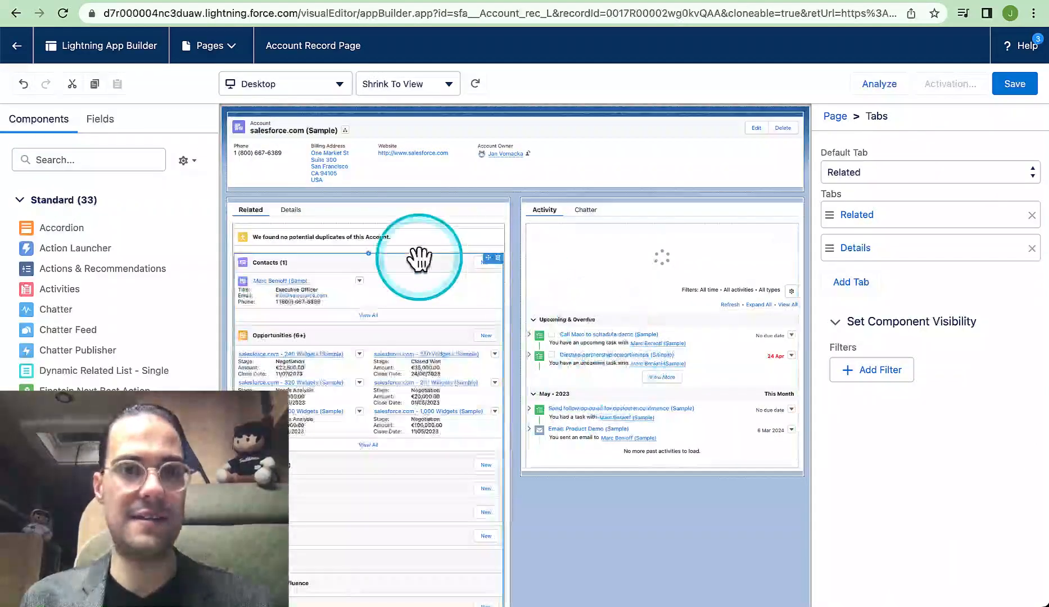
Examine the contents of the Related, Details, Activity and Chatter tabs in the two-column page preview
click(290, 210)
click(250, 210)
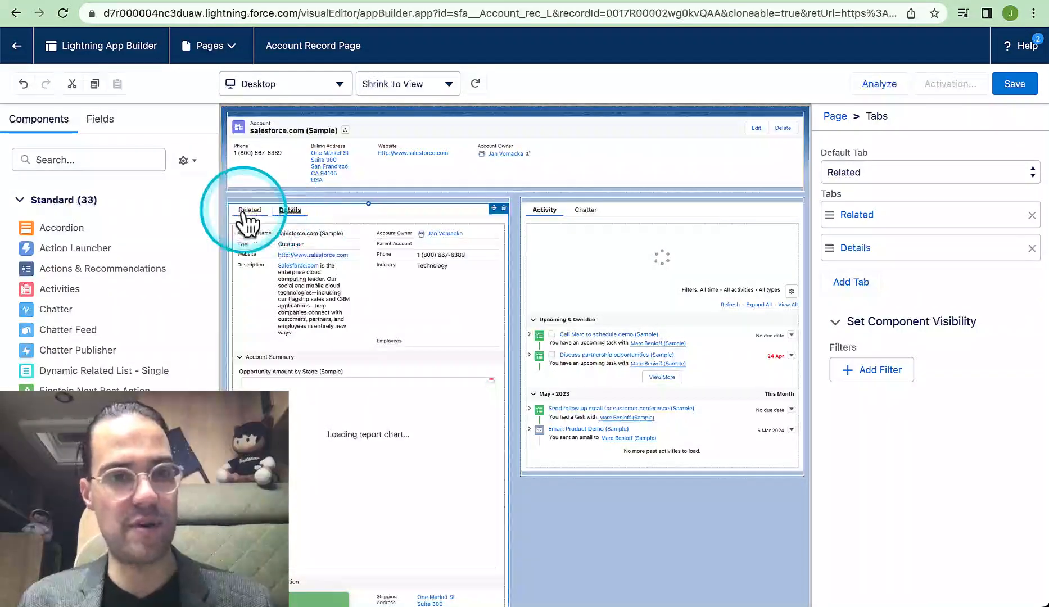
click(296, 234)
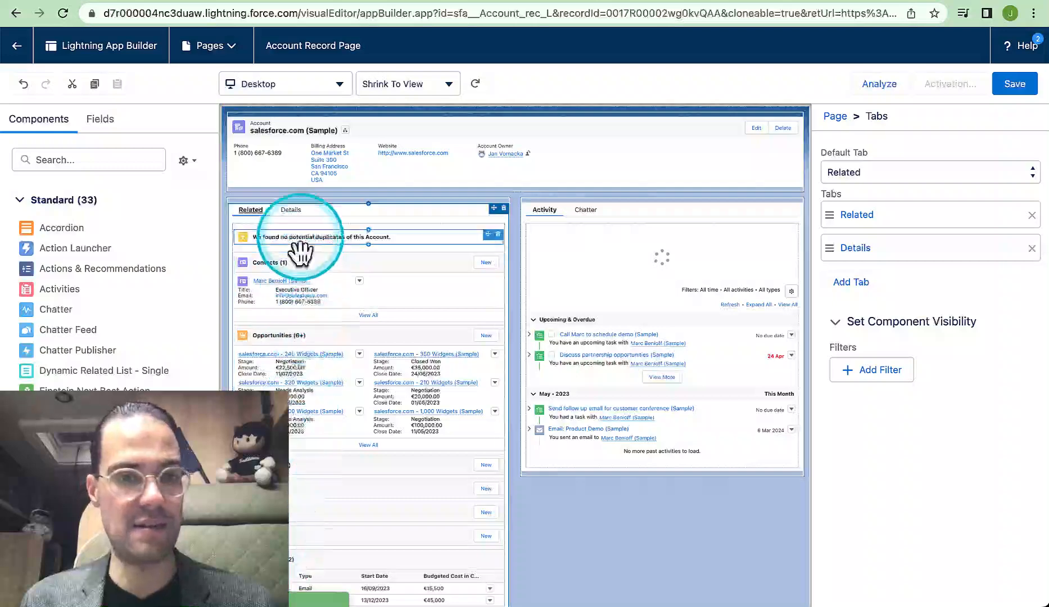
click(294, 211)
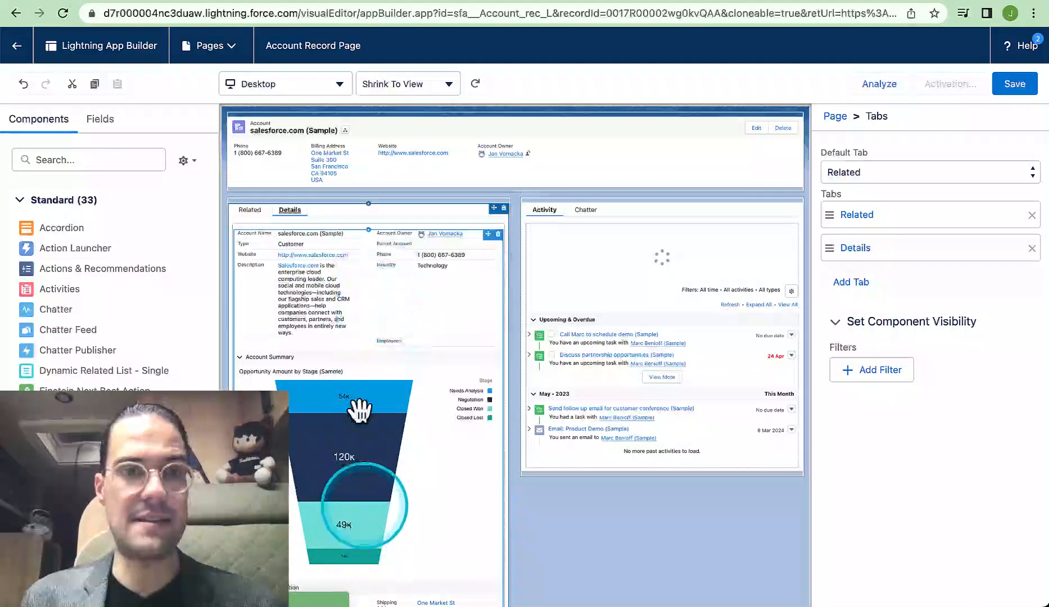
click(249, 210)
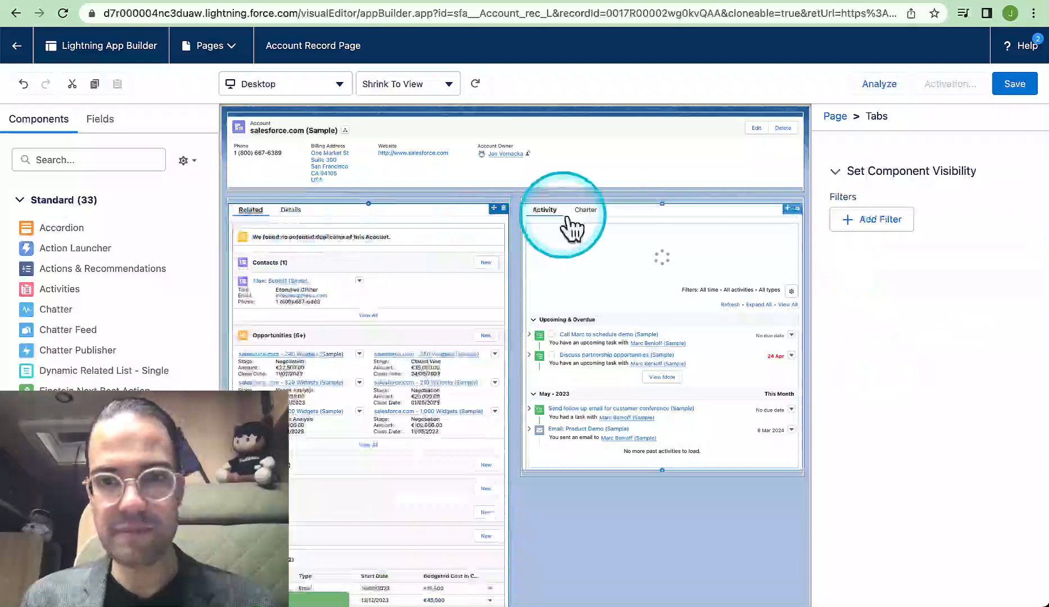
click(541, 219)
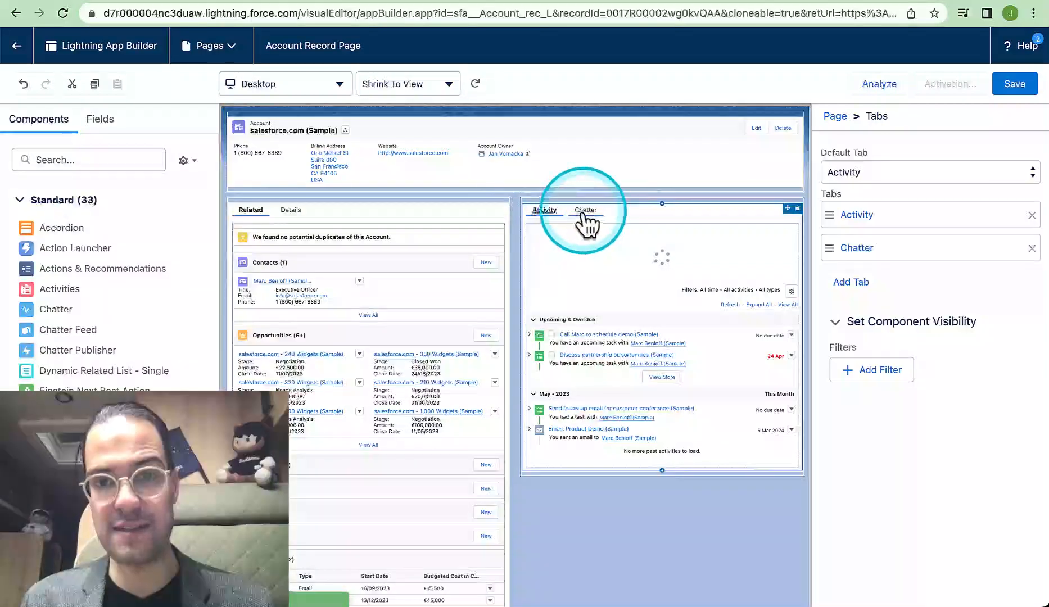
click(585, 213)
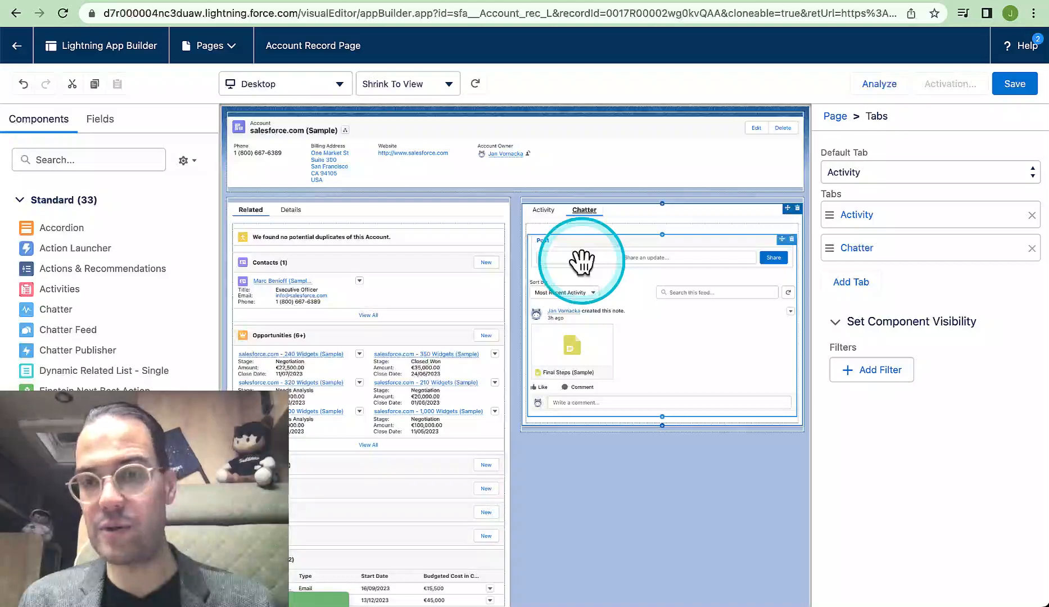
click(542, 214)
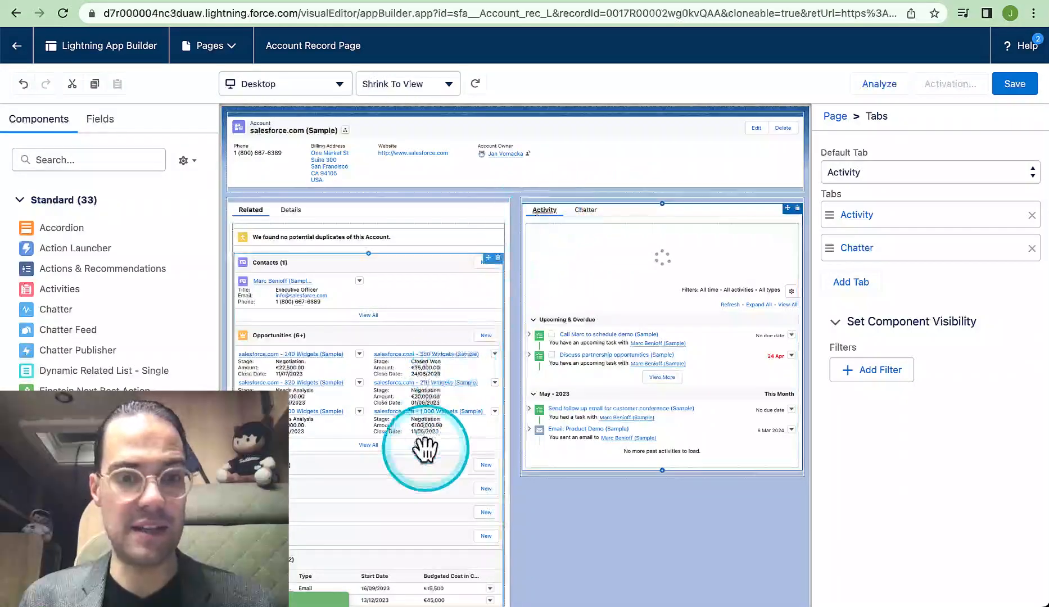
scroll(422, 446, down, 10)
scroll(425, 448, up, 10)
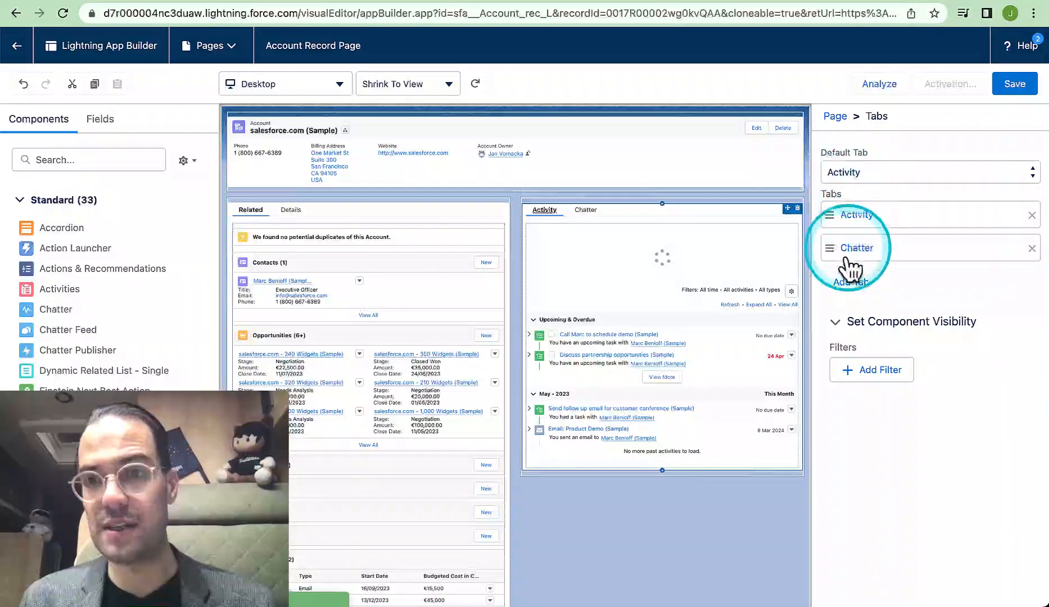
Try placing the Chatter tab before the Activity tab, and restore the original tab order
drag(829, 217, 834, 270)
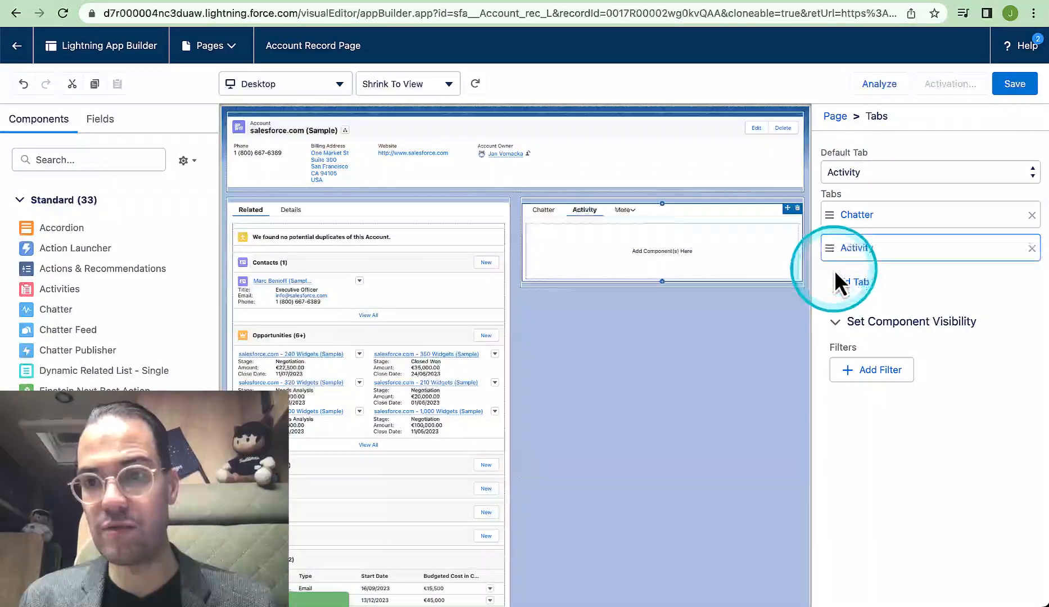
drag(830, 216, 832, 250)
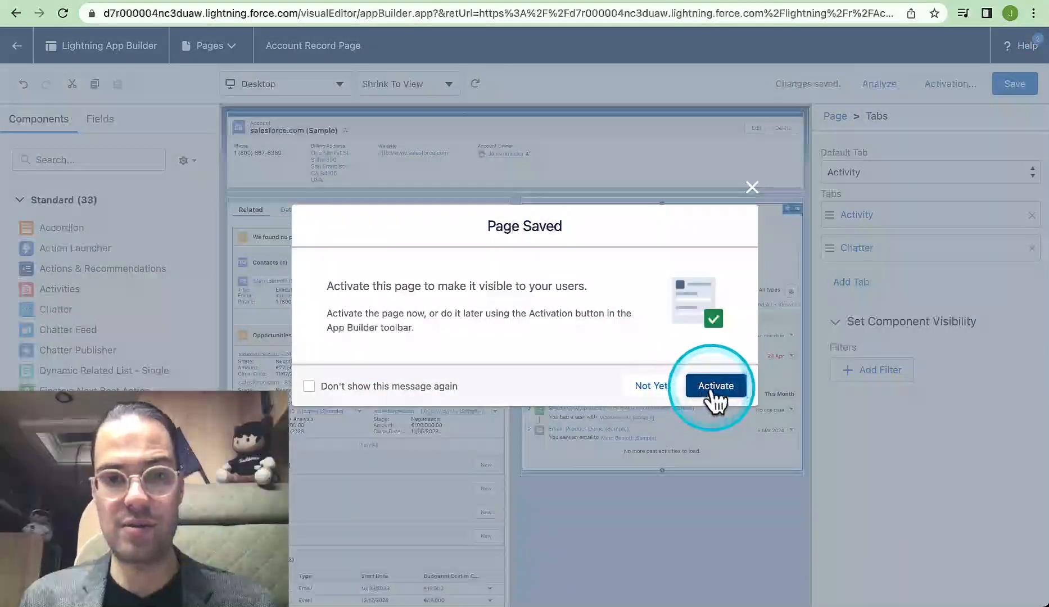
Open the page's activation settings and review the Org Default, App Default, and App, Record Type, and Profile assignment levels
click(712, 388)
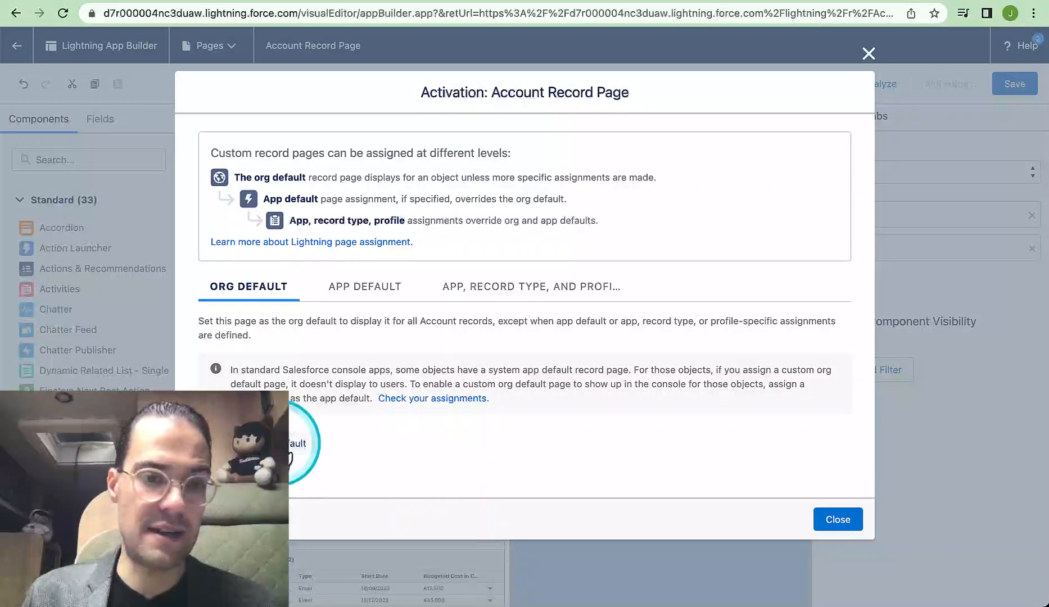
click(269, 444)
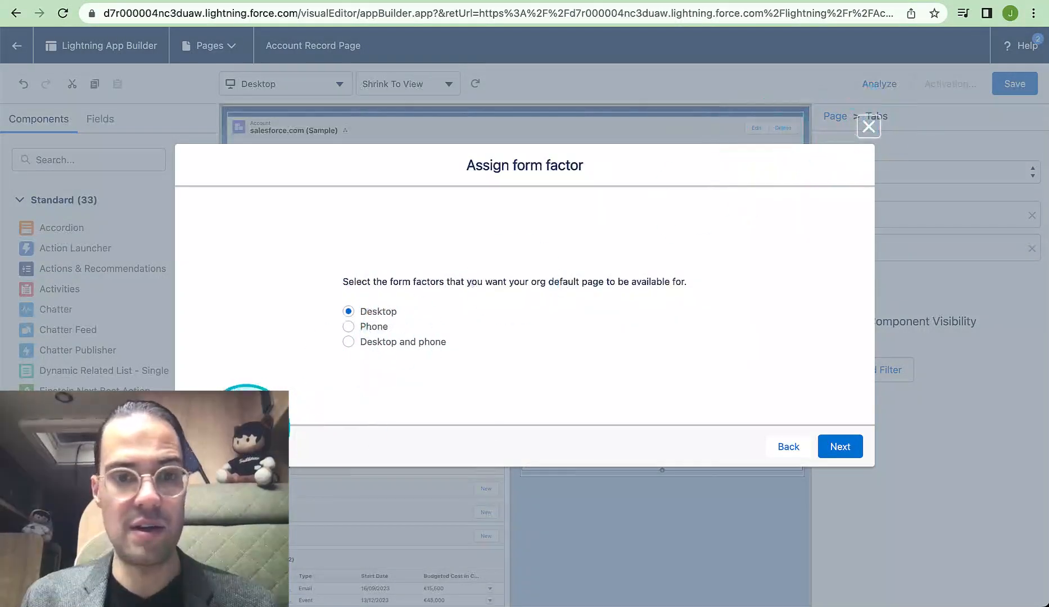
click(837, 447)
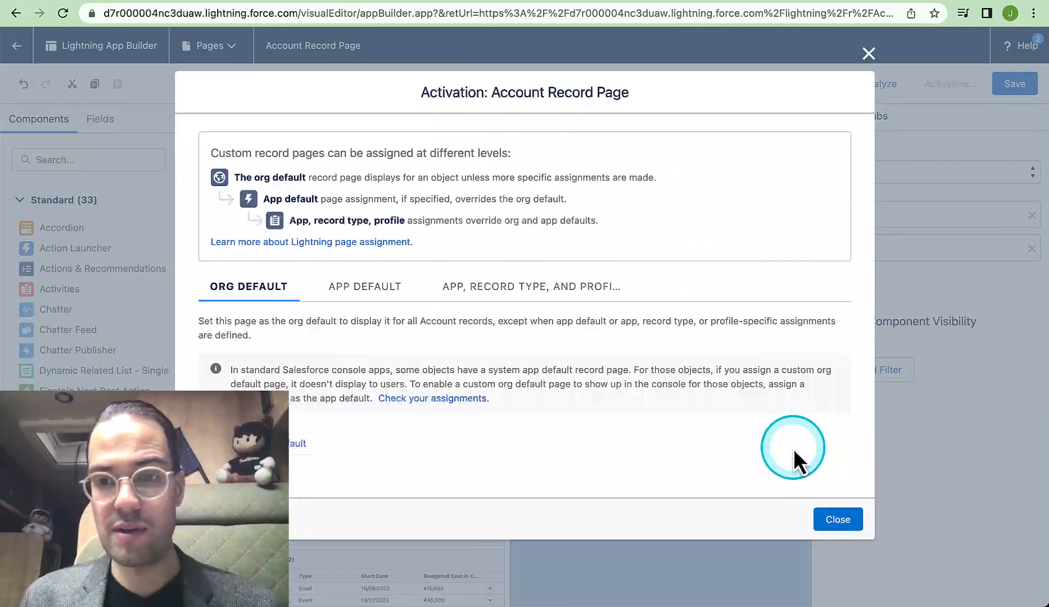
click(351, 289)
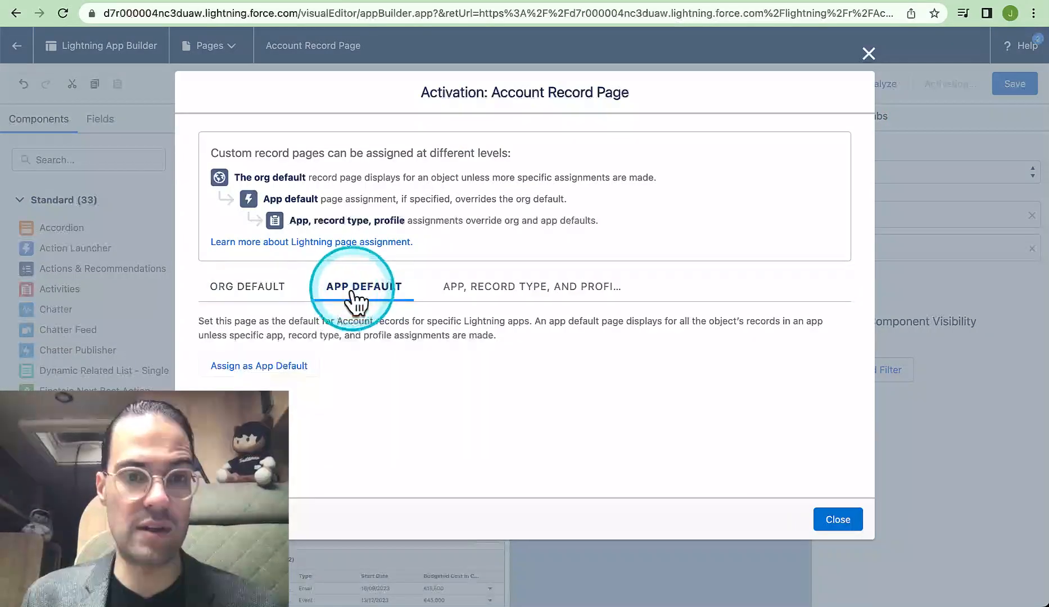
click(510, 294)
click(249, 305)
Assign the Account Record Page as the org default for desktop and phone, and save the assignment
click(300, 443)
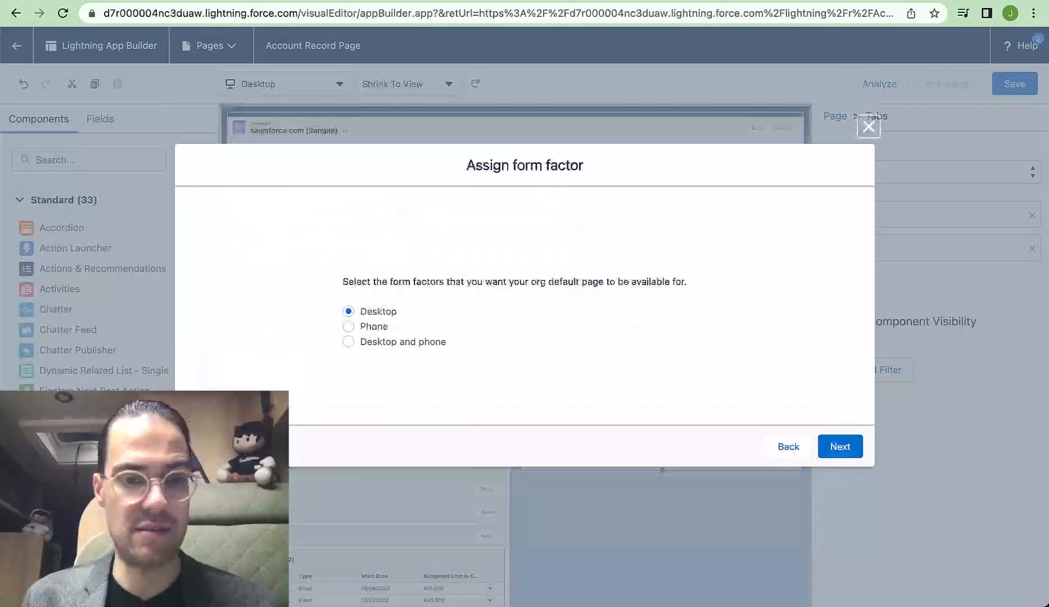
click(363, 317)
click(376, 341)
click(838, 450)
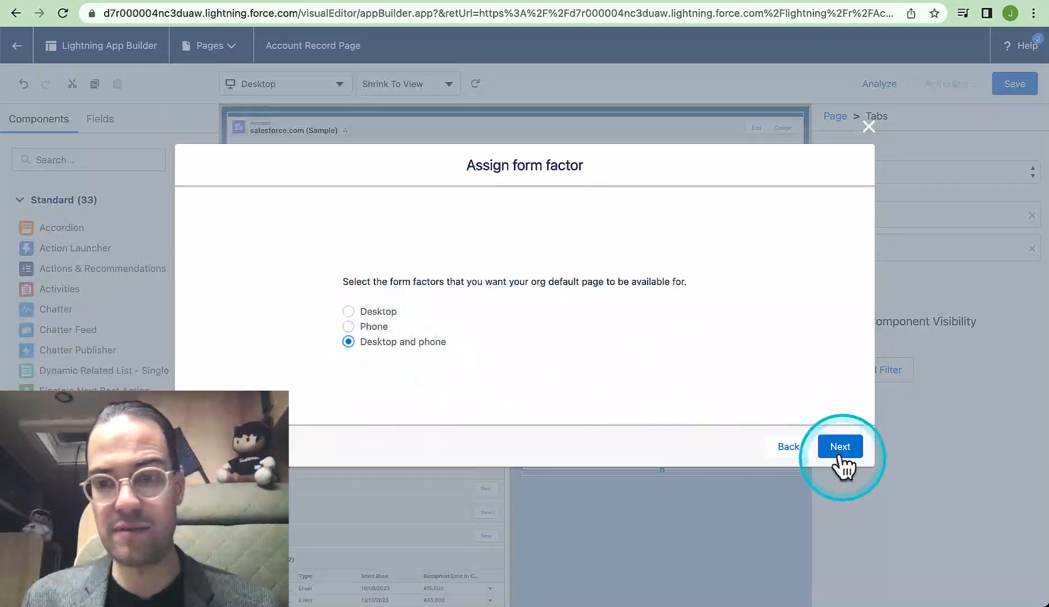
click(833, 419)
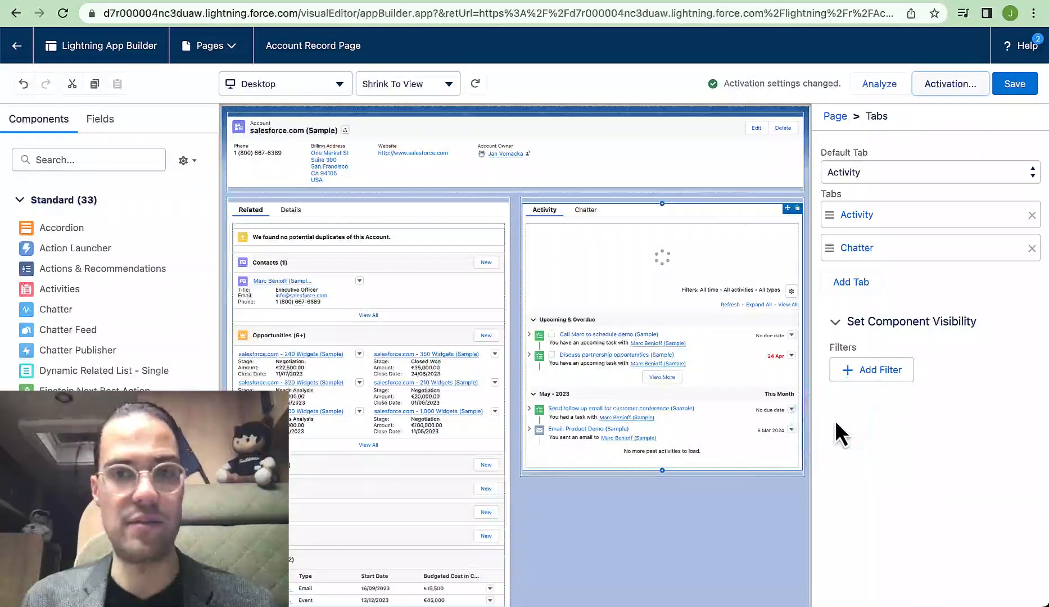
Save the Account Record Page and return to the salesforce.com (Sample) account record
click(1019, 87)
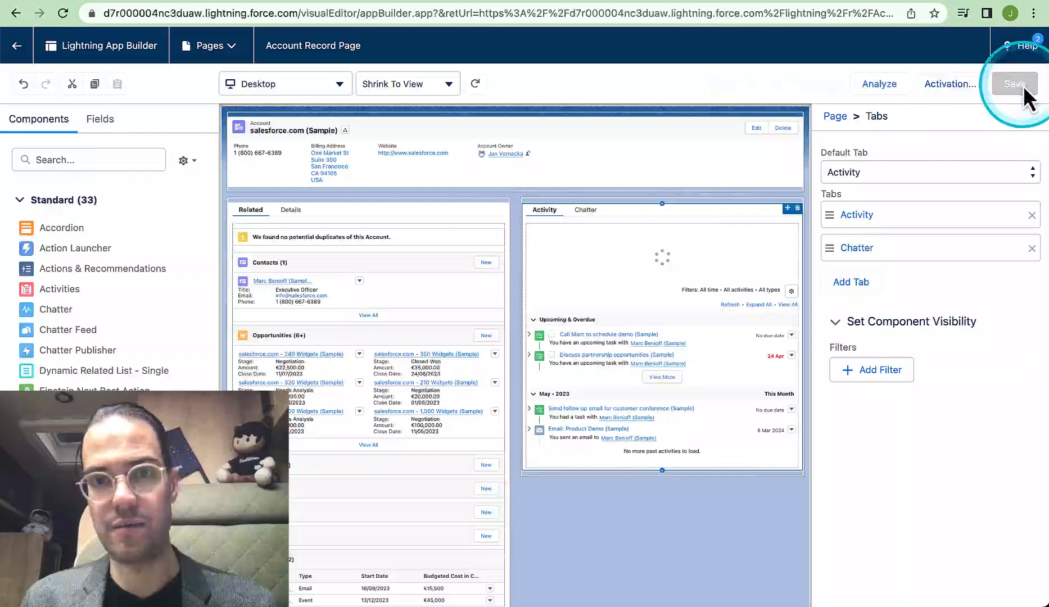
click(18, 45)
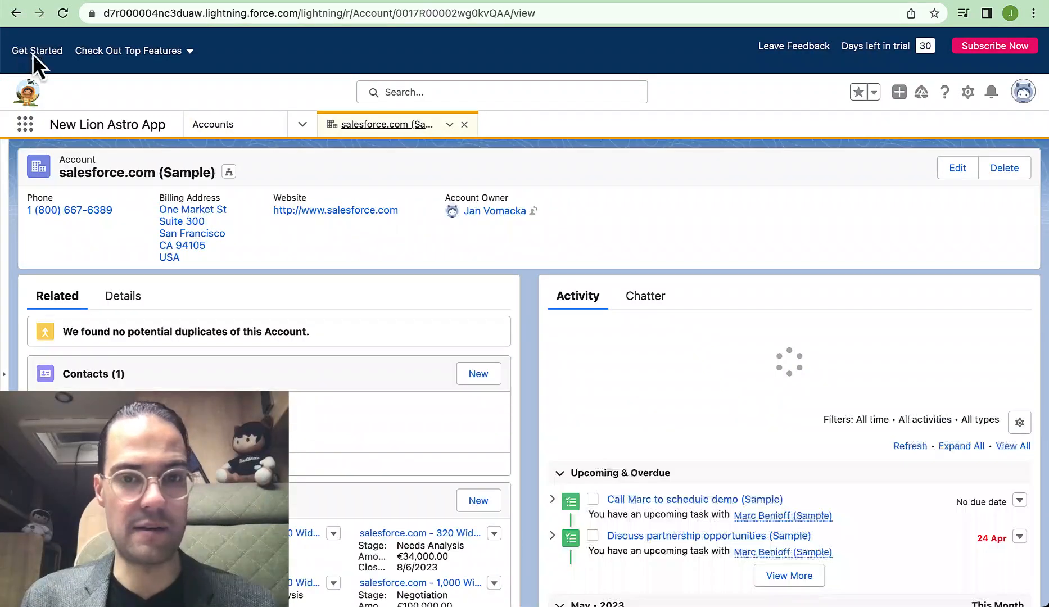
Examine the new two-column layout on the account record, from the highlights down to the Files related list
click(563, 369)
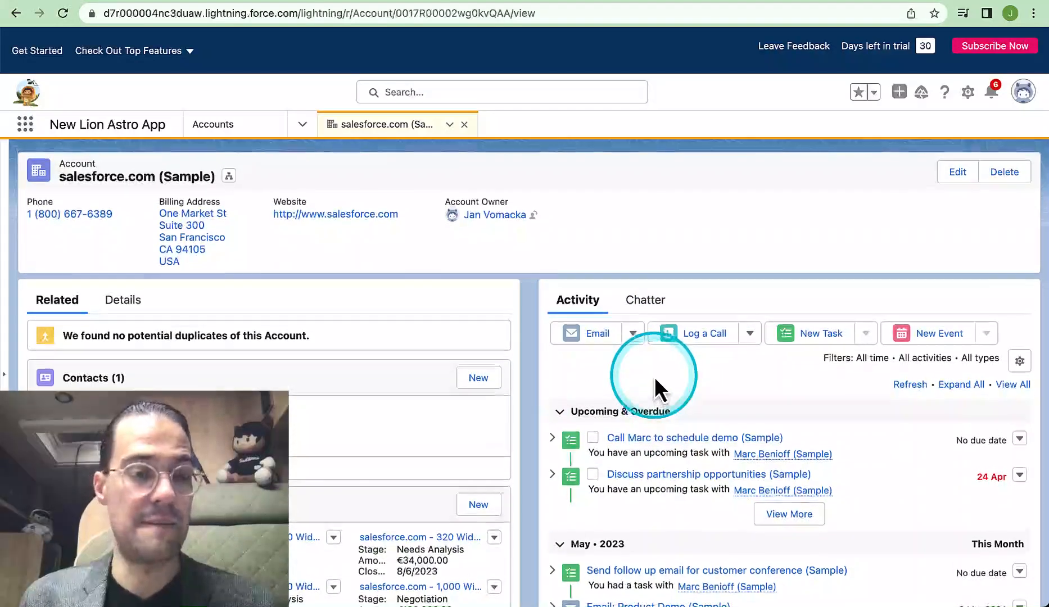
scroll(653, 377, down, 2)
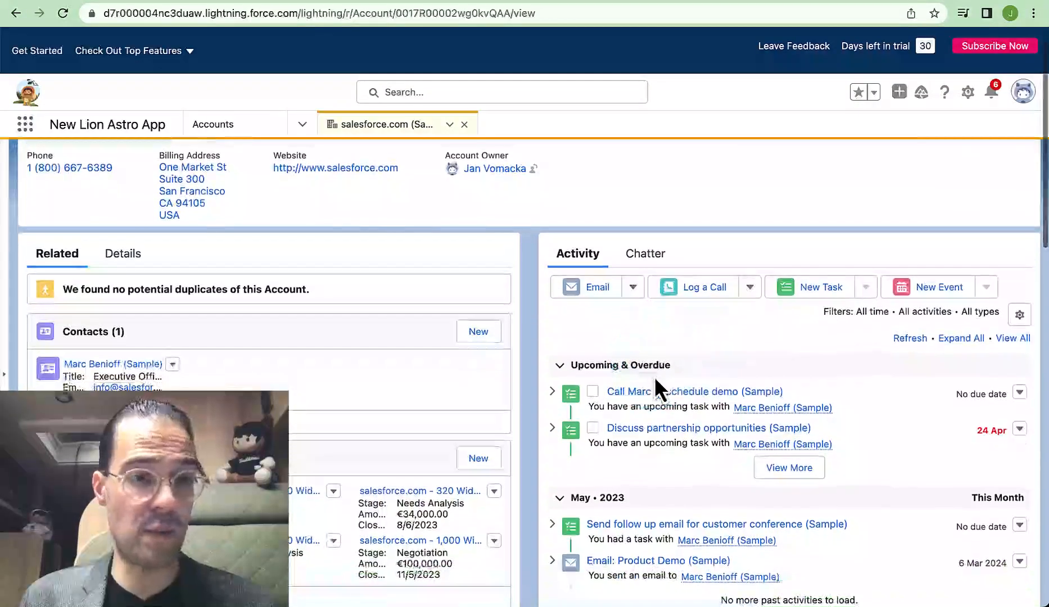
scroll(654, 377, down, 10)
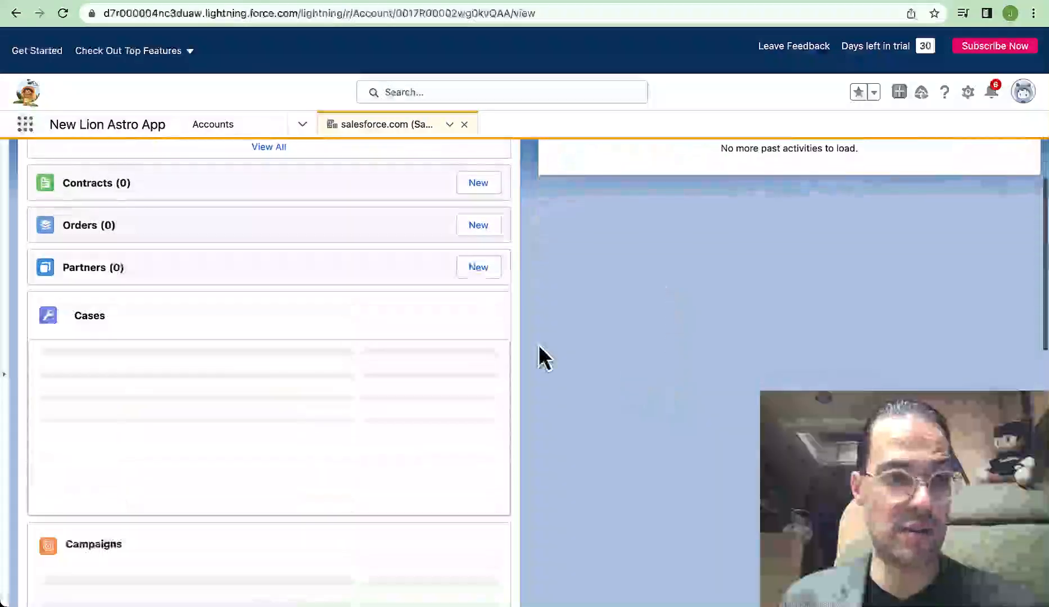
scroll(119, 503, down, 2)
scroll(120, 502, down, 8)
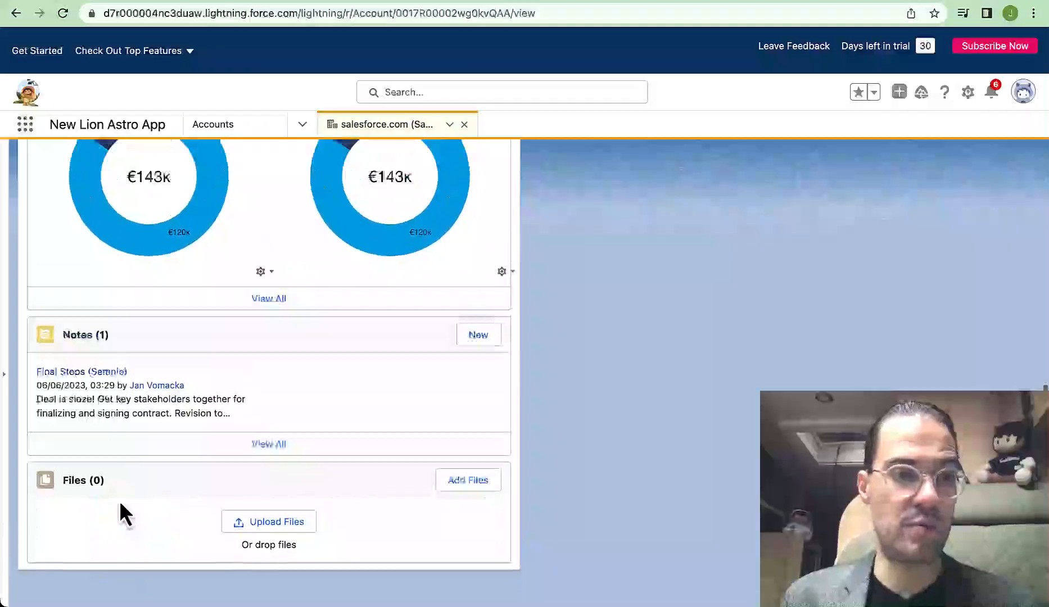
scroll(118, 500, up, 15)
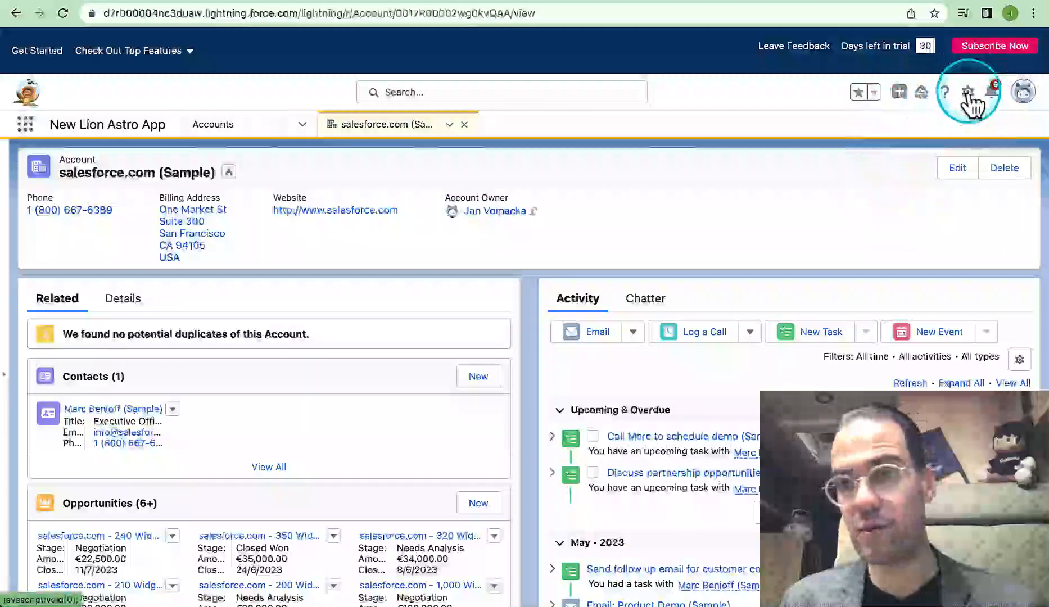
Open the Account object's settings from the record, edit its Account Layout, and look over the Account Information section
click(968, 95)
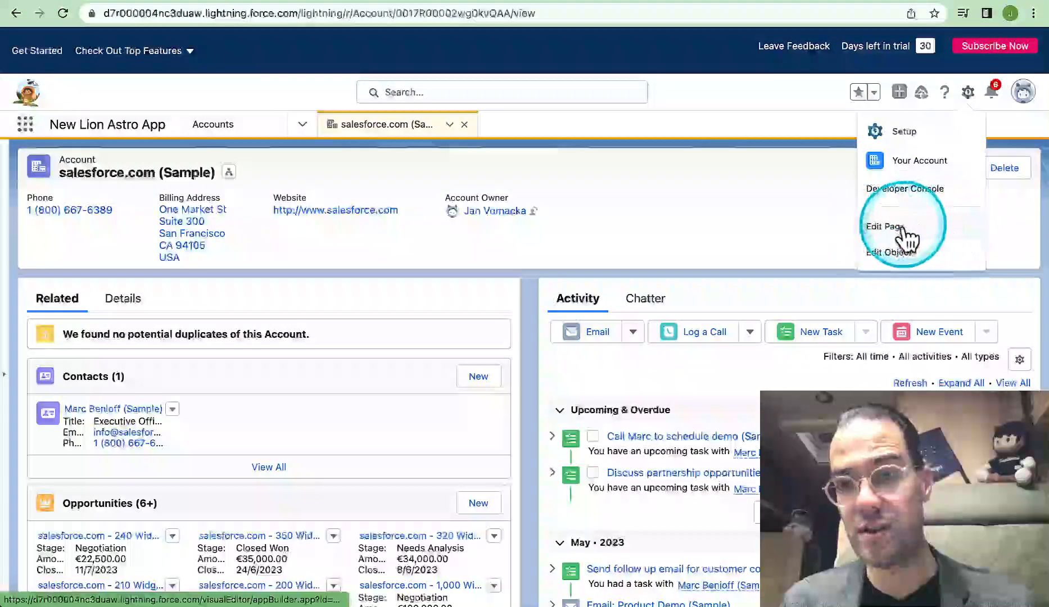
click(889, 256)
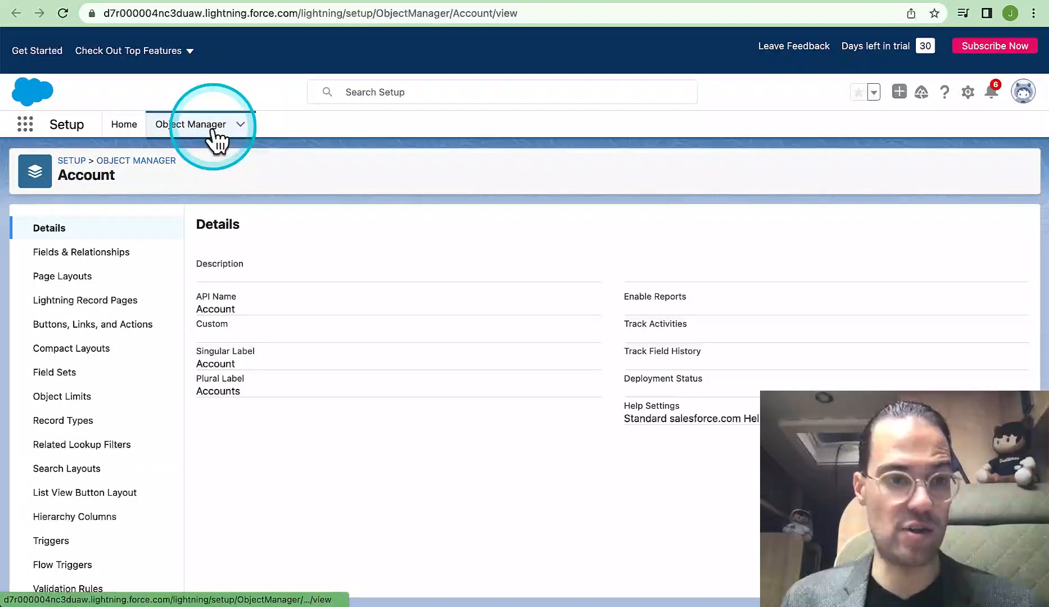
click(58, 280)
click(215, 293)
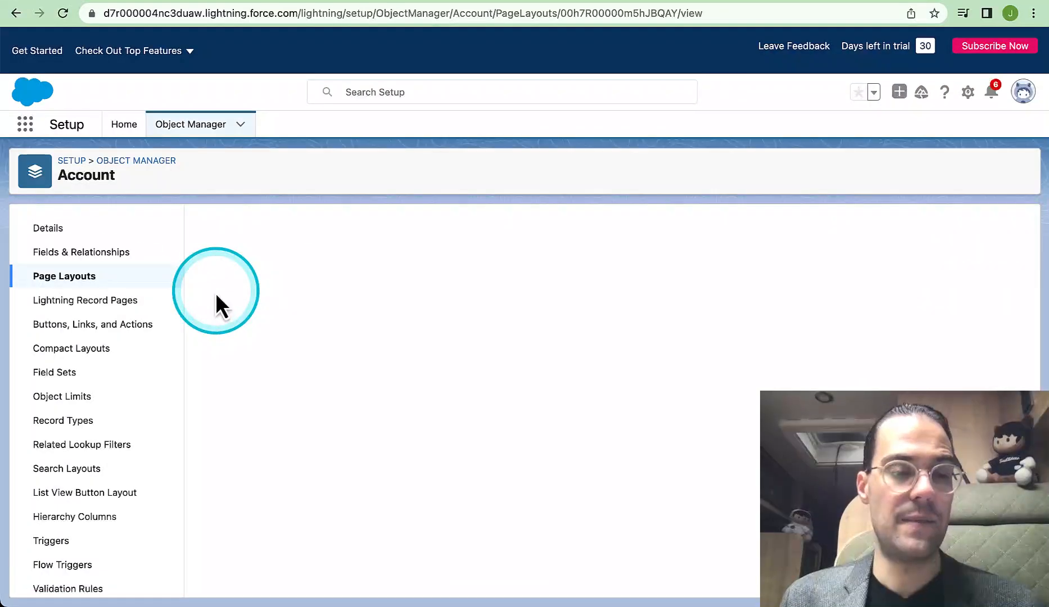
click(437, 456)
scroll(436, 452, down, 3)
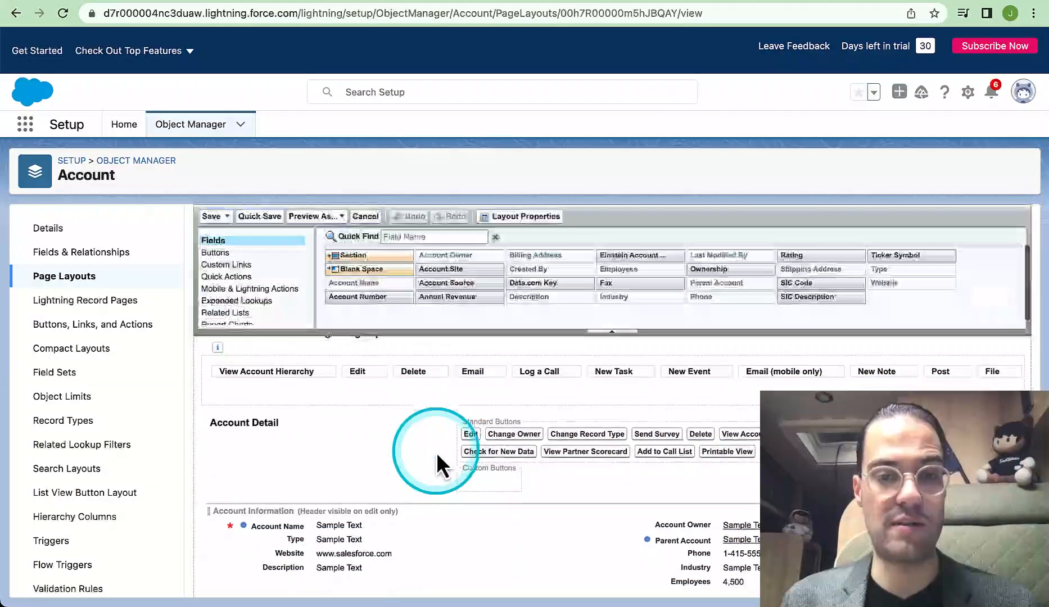
scroll(436, 453, down, 2)
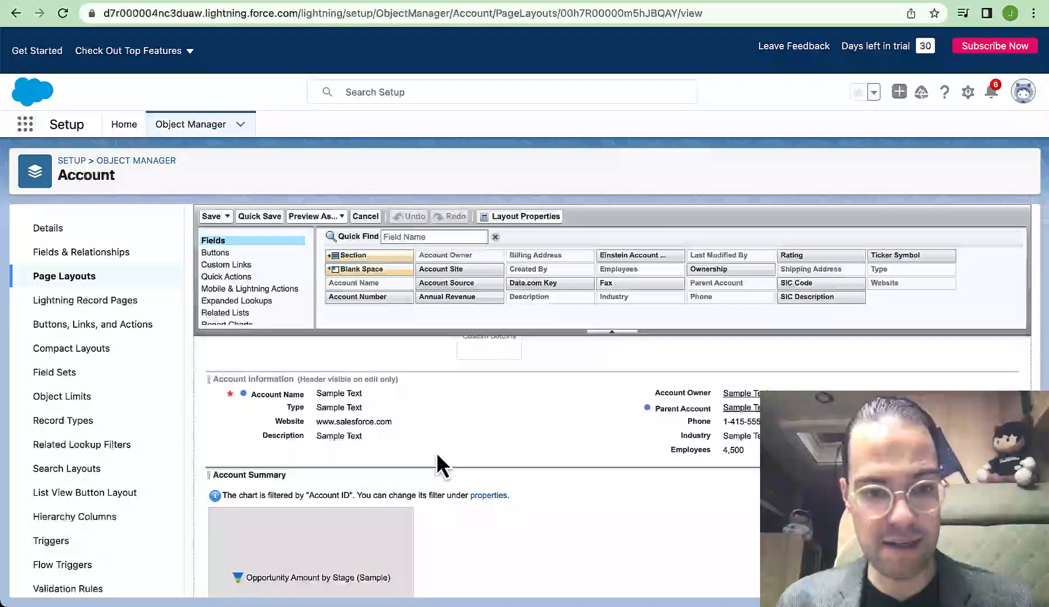
scroll(436, 452, up, 2)
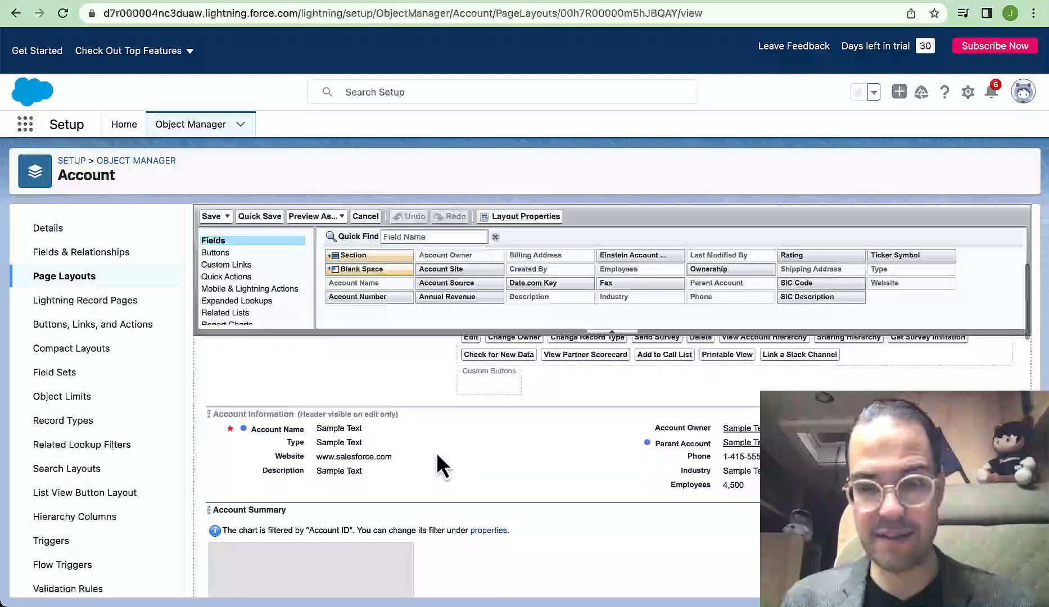
Try adding the Einstein Account field, then place the Fax field below Account Name in Account Information and remove it again
click(215, 247)
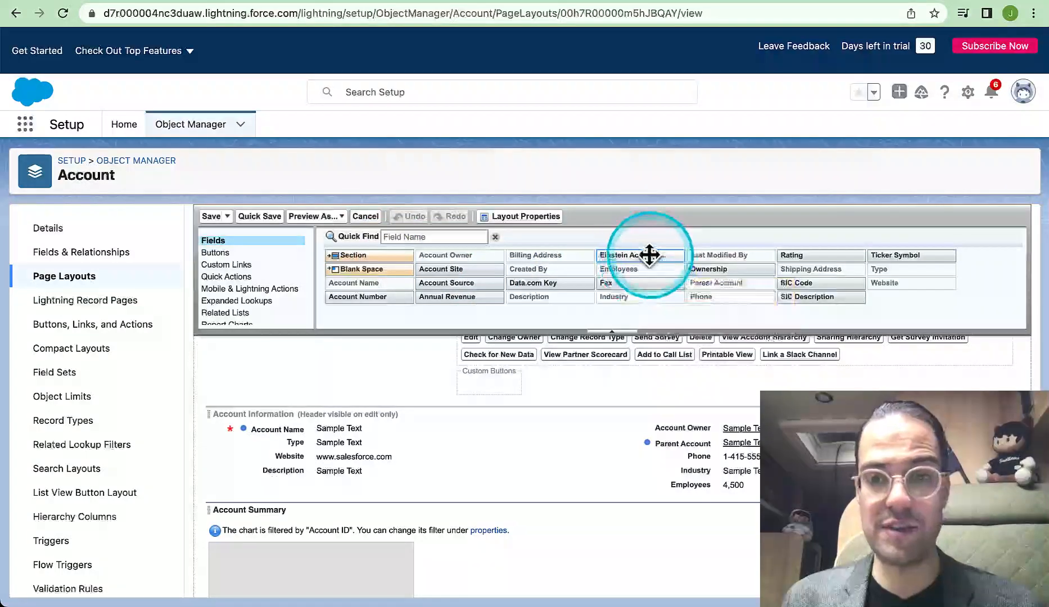
drag(630, 253, 570, 573)
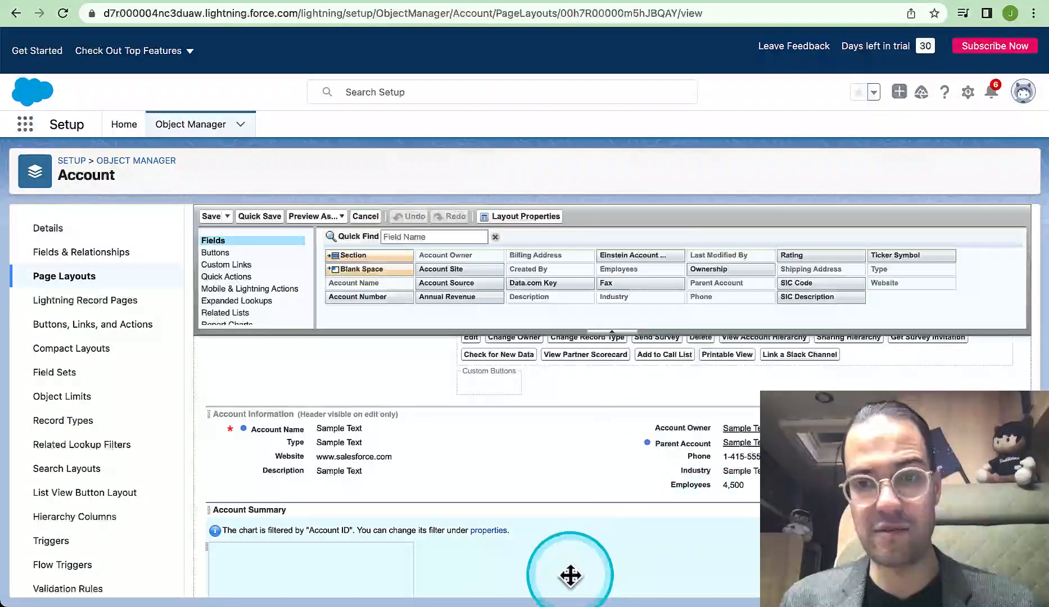
scroll(572, 571, down, 1)
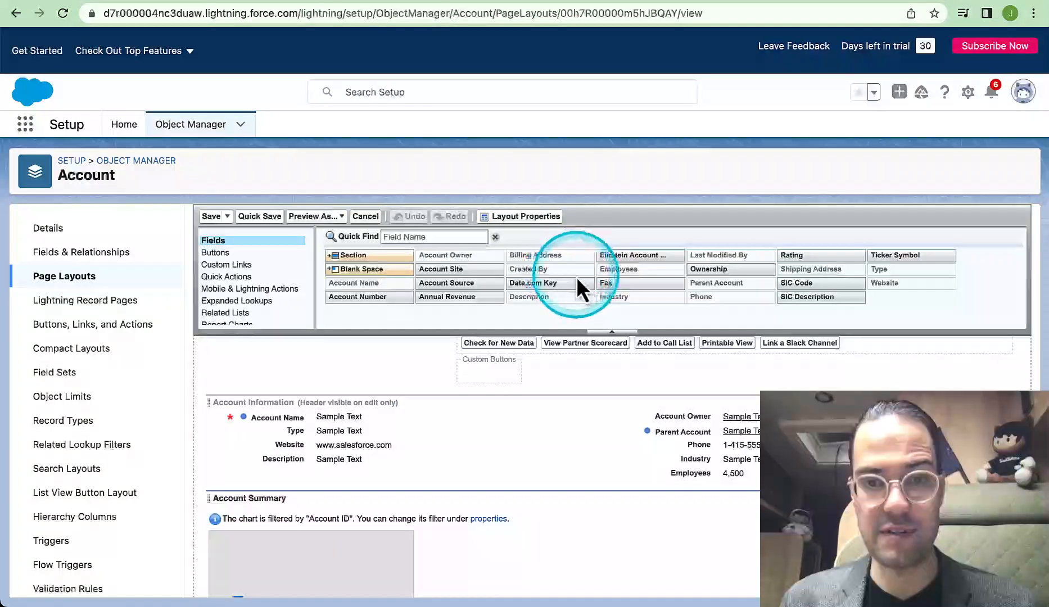
drag(613, 283, 392, 426)
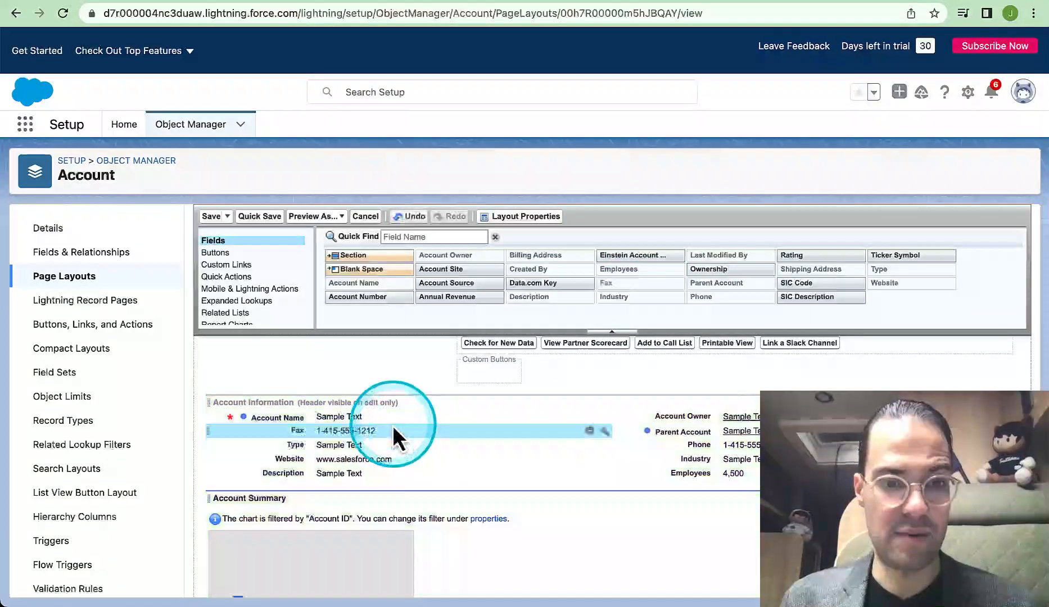
click(589, 431)
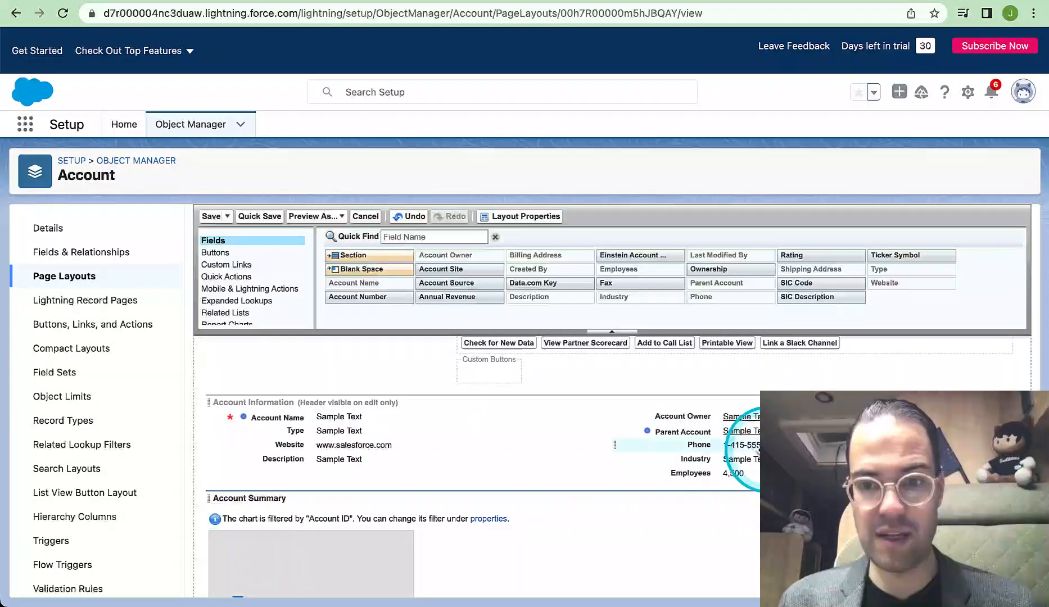
Remove the Industry field from the Account Information section of the layout
scroll(753, 438, down, 2)
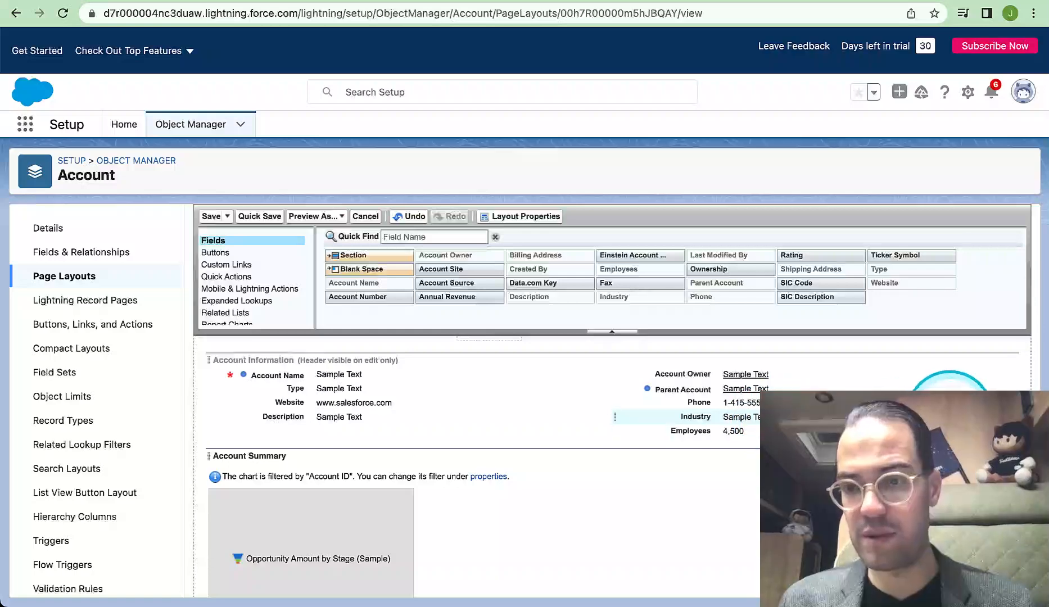
click(997, 418)
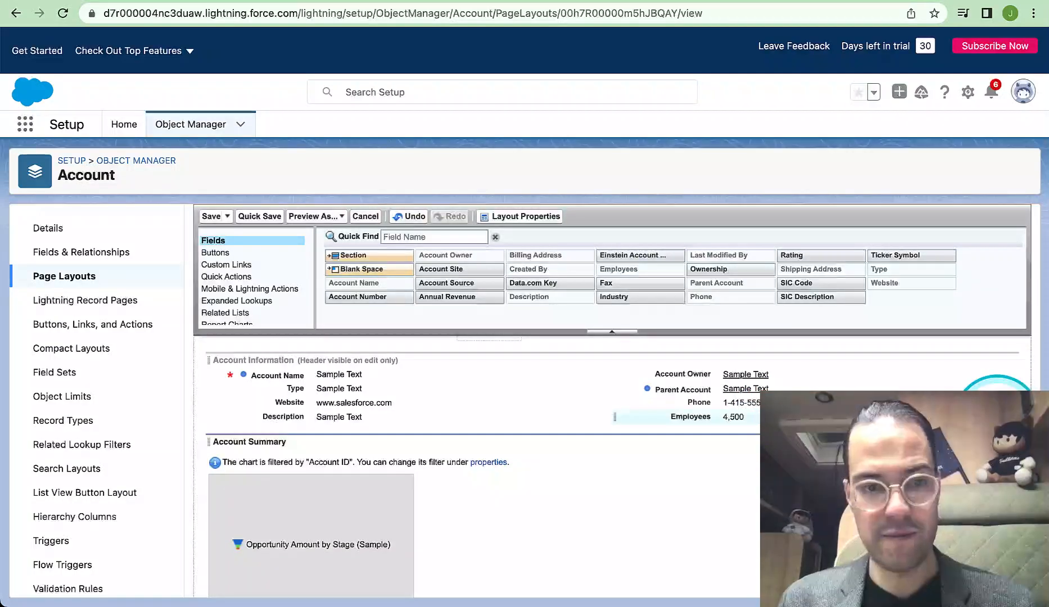
Review the layout's Account Summary, Address Information, System Information and Custom Links sections down to the Contacts related list
scroll(361, 403, down, 5)
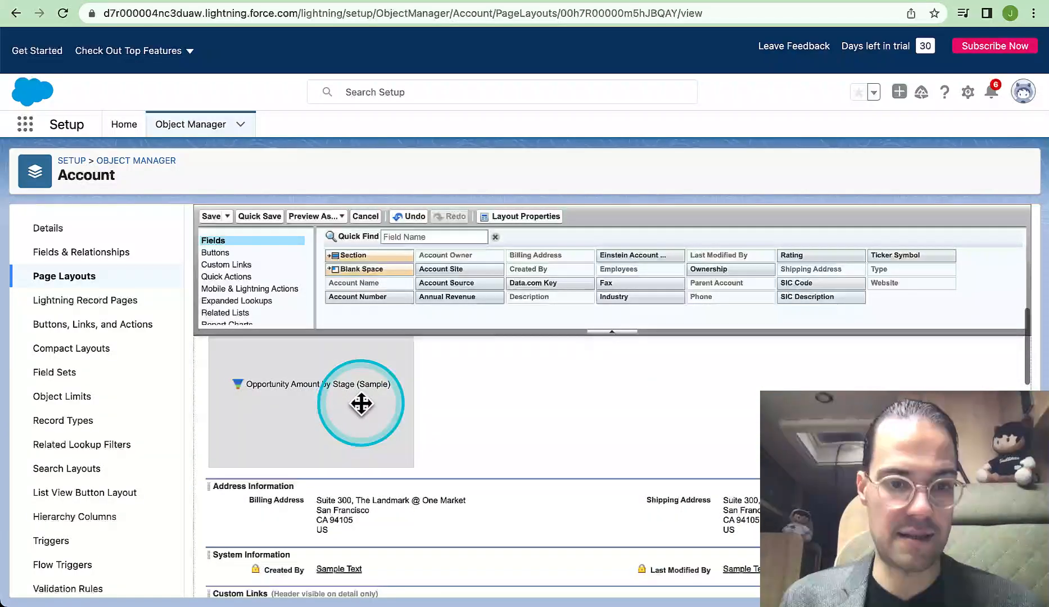
scroll(361, 403, down, 4)
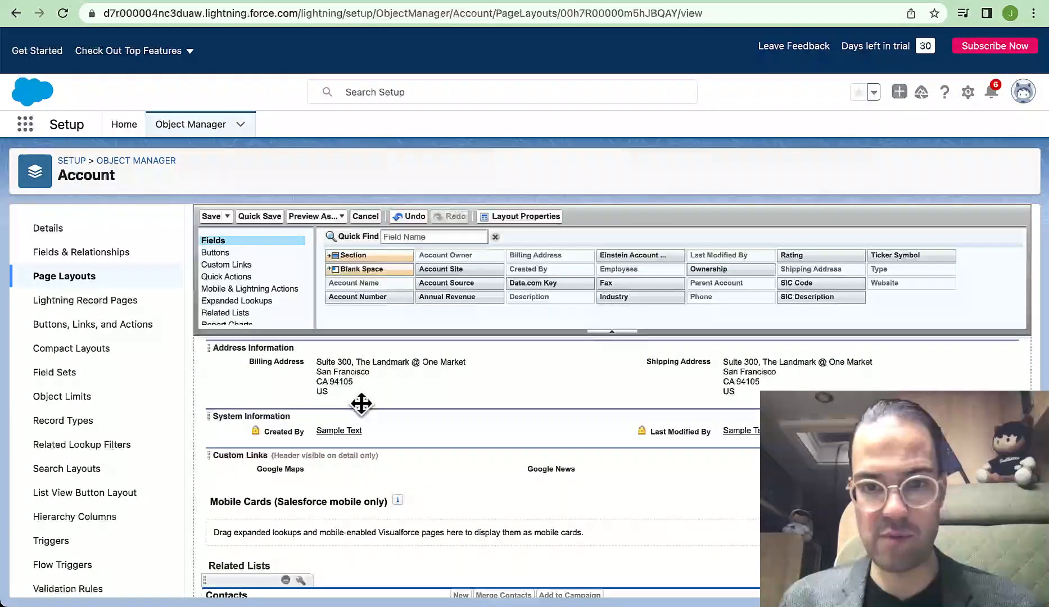
click(819, 369)
scroll(814, 369, down, 1)
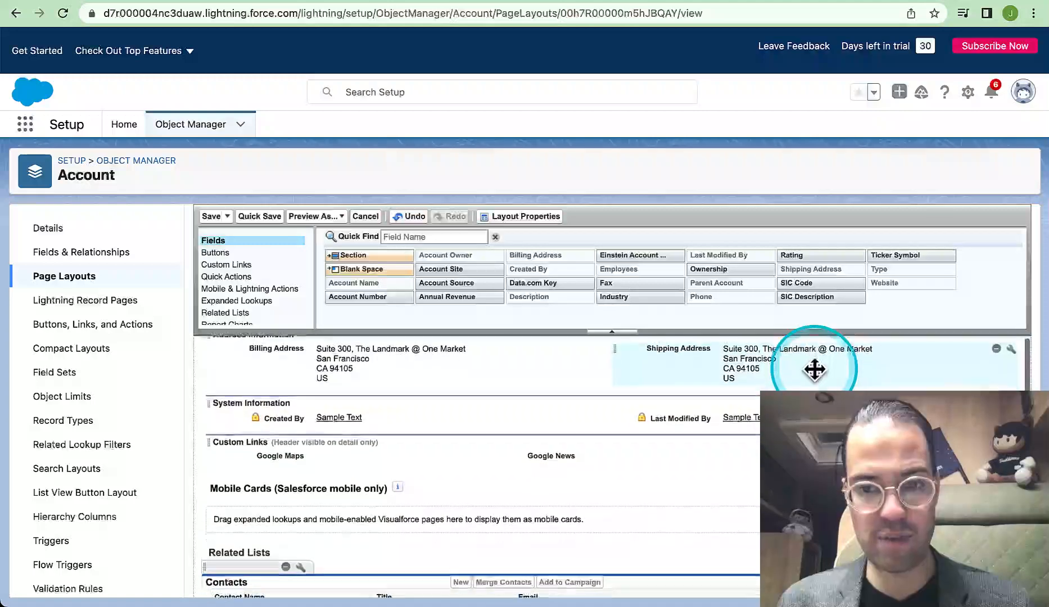
scroll(814, 369, down, 1)
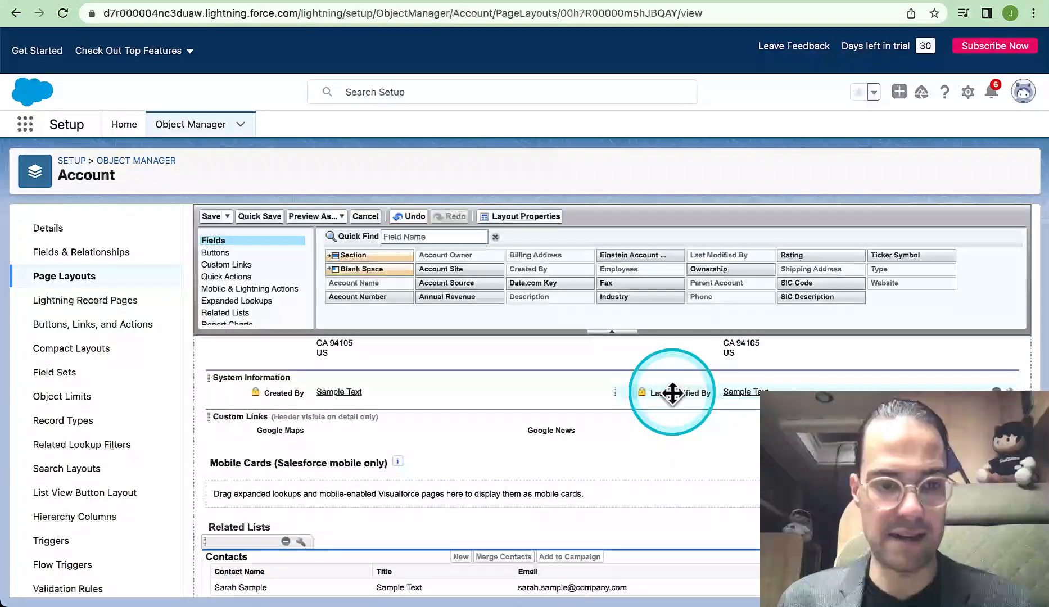
scroll(671, 390, down, 4)
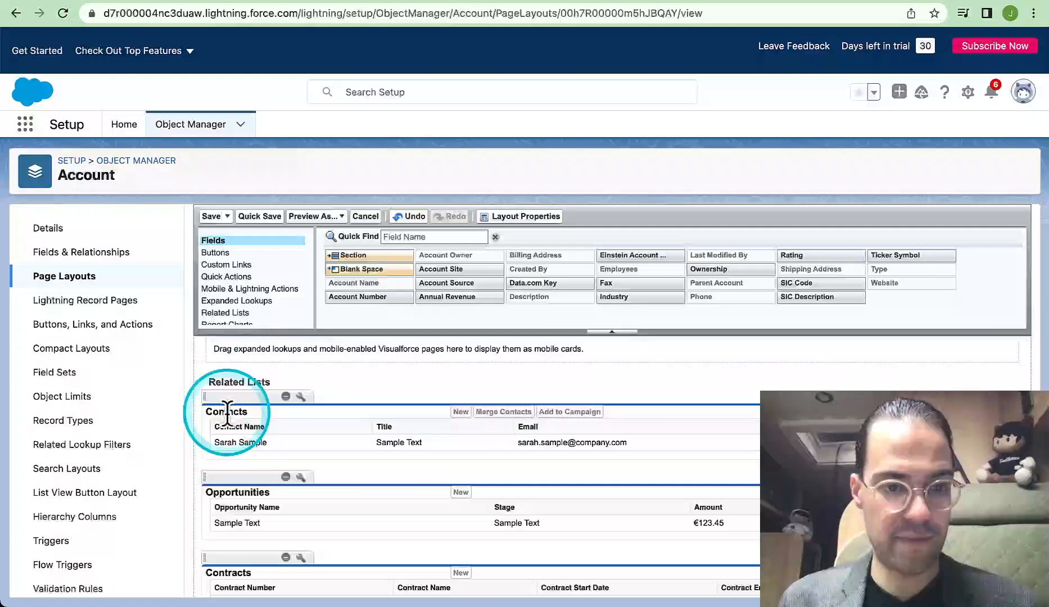
scroll(219, 400, down, 1)
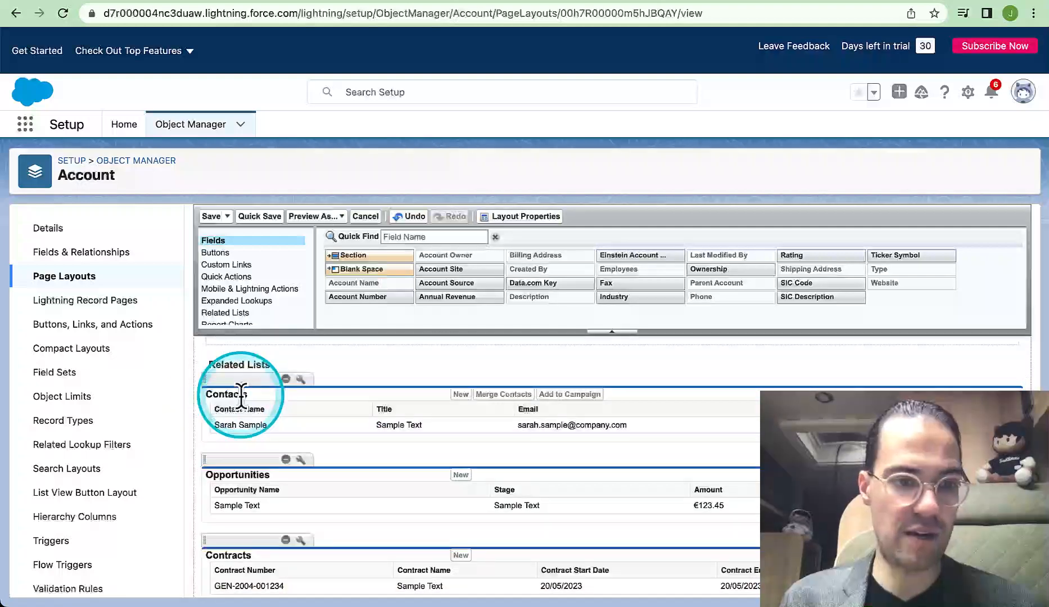
Remove all related lists between Opportunities and Notes, including Contracts, Orders, Partners, Campaigns and Campaign Influence
scroll(236, 489, down, 5)
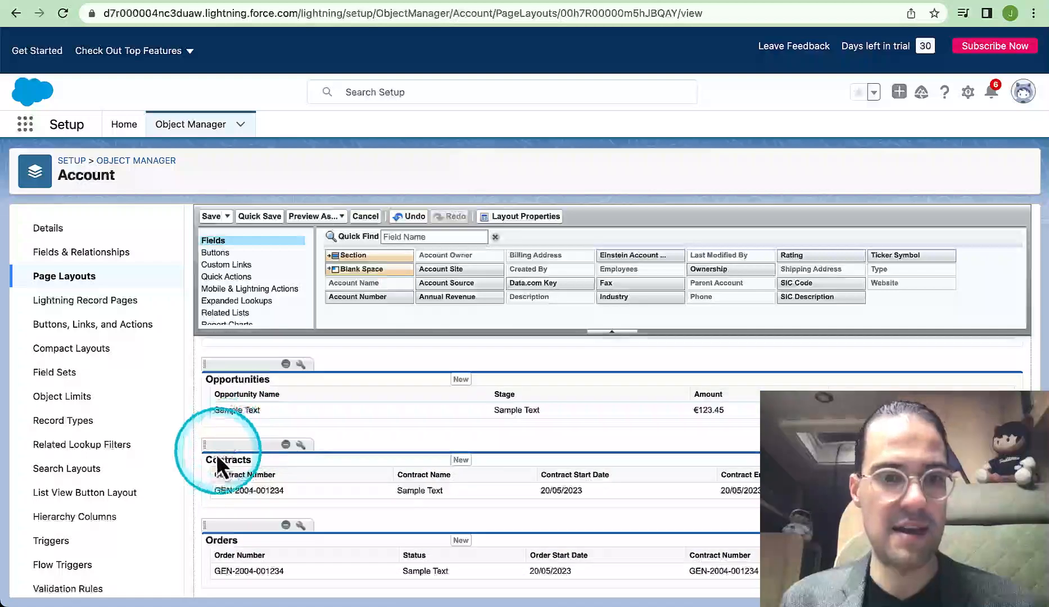
click(286, 444)
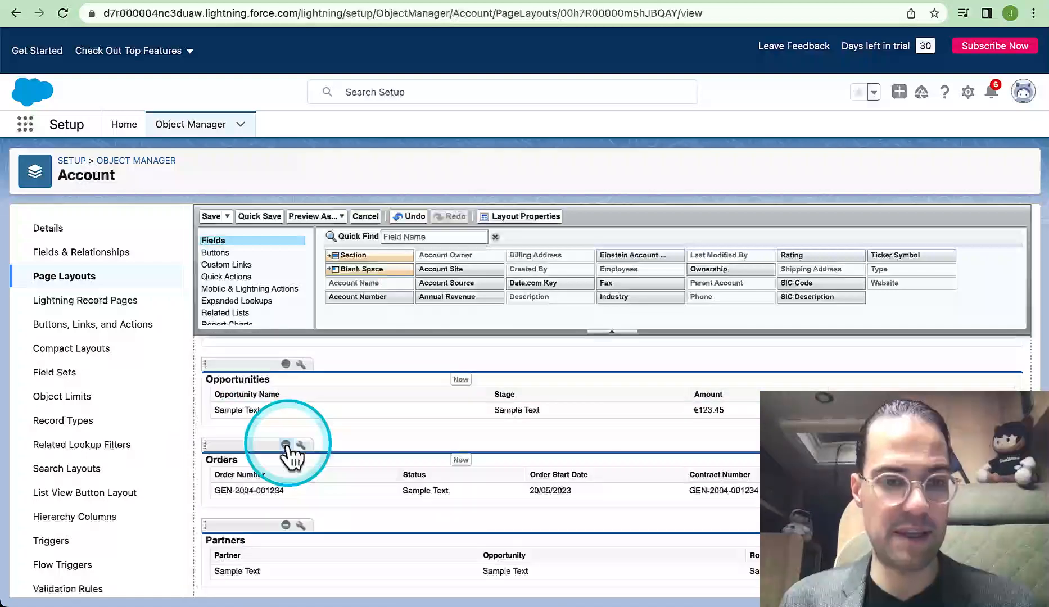
click(286, 444)
click(286, 444)
click(286, 444)
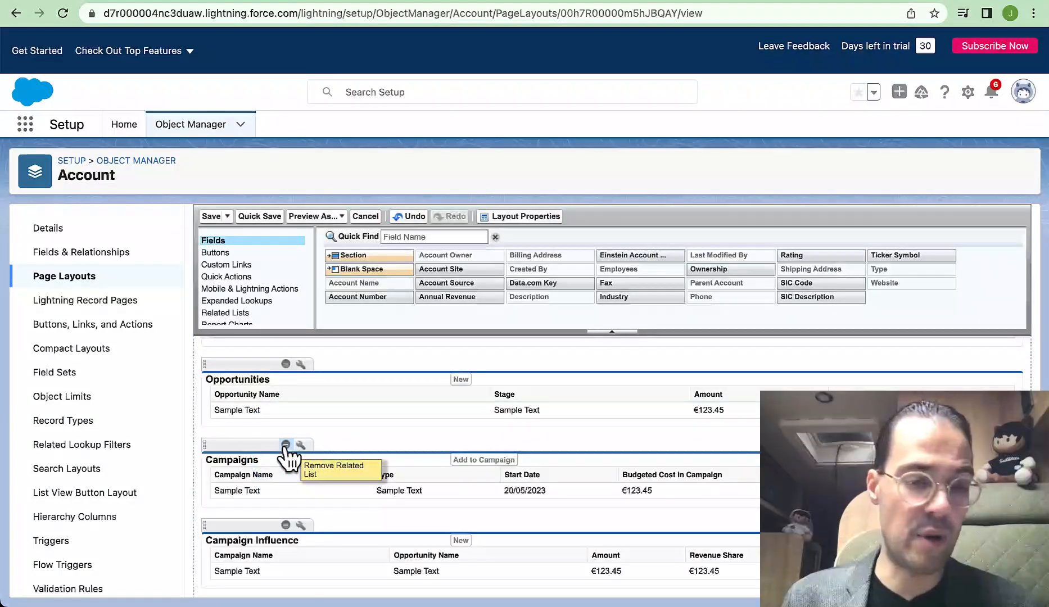
click(286, 444)
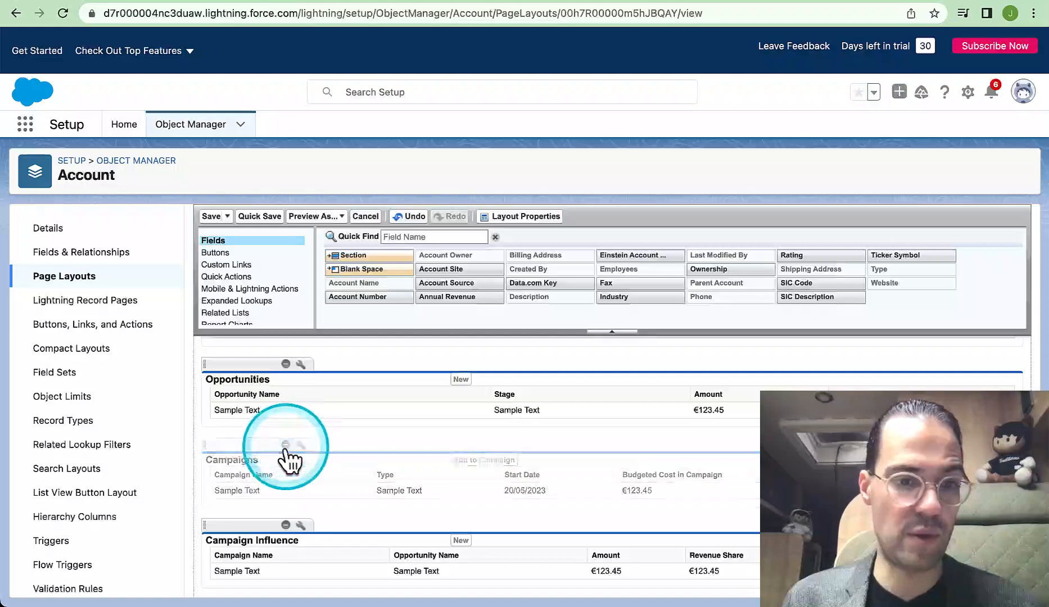
click(286, 444)
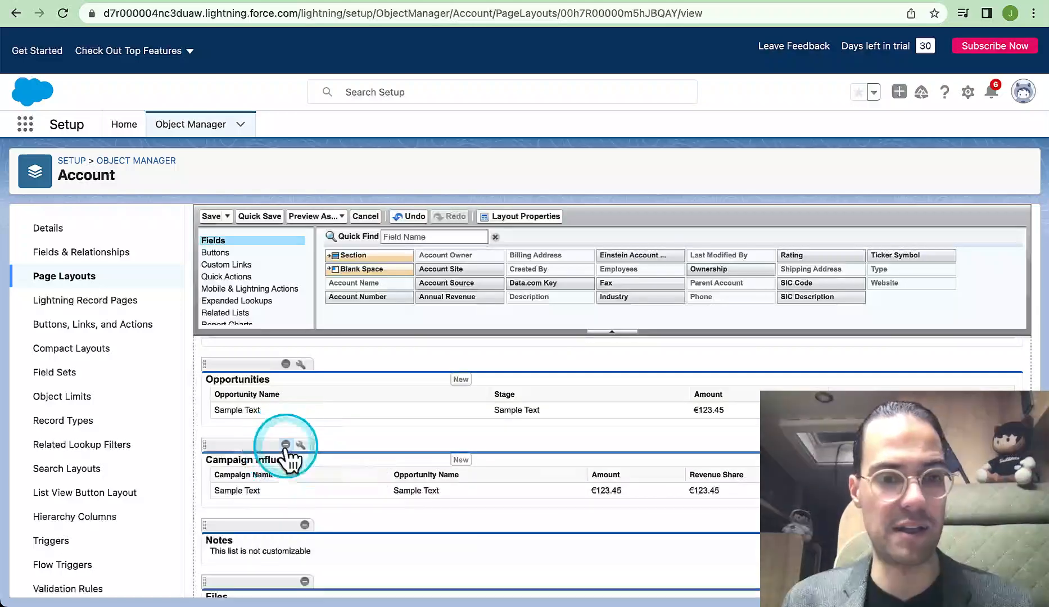
Check the remaining related lists and the Account Information fields, and save the edited Account Layout
scroll(423, 479, down, 4)
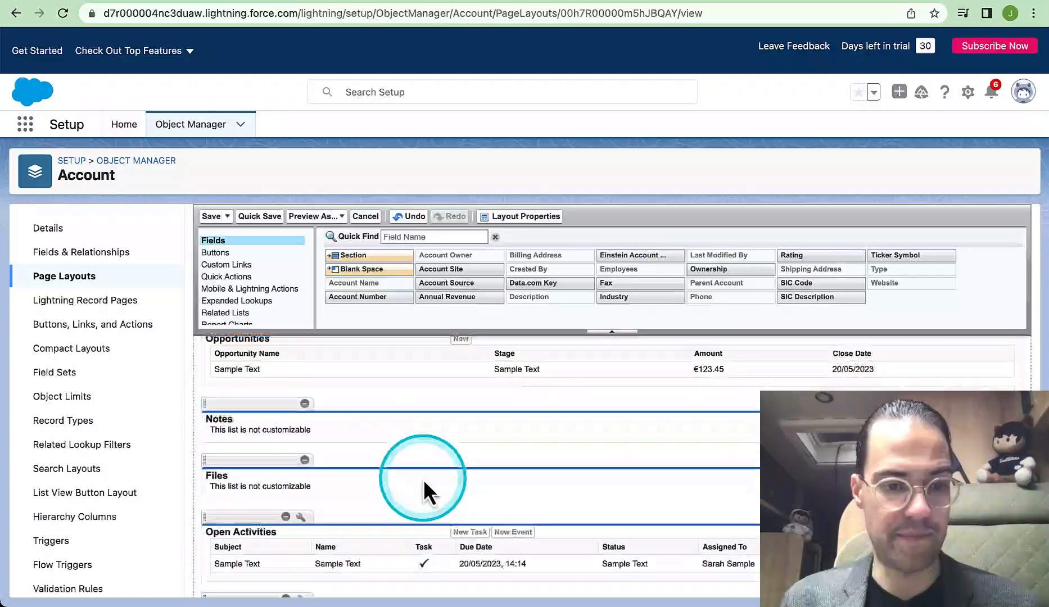
scroll(424, 480, up, 15)
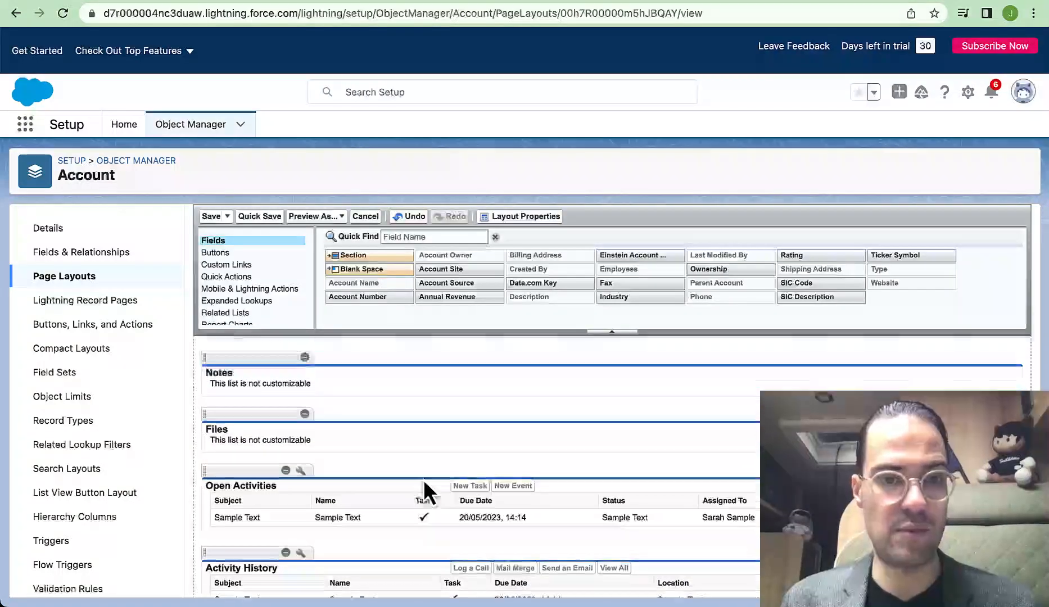
scroll(424, 479, down, 5)
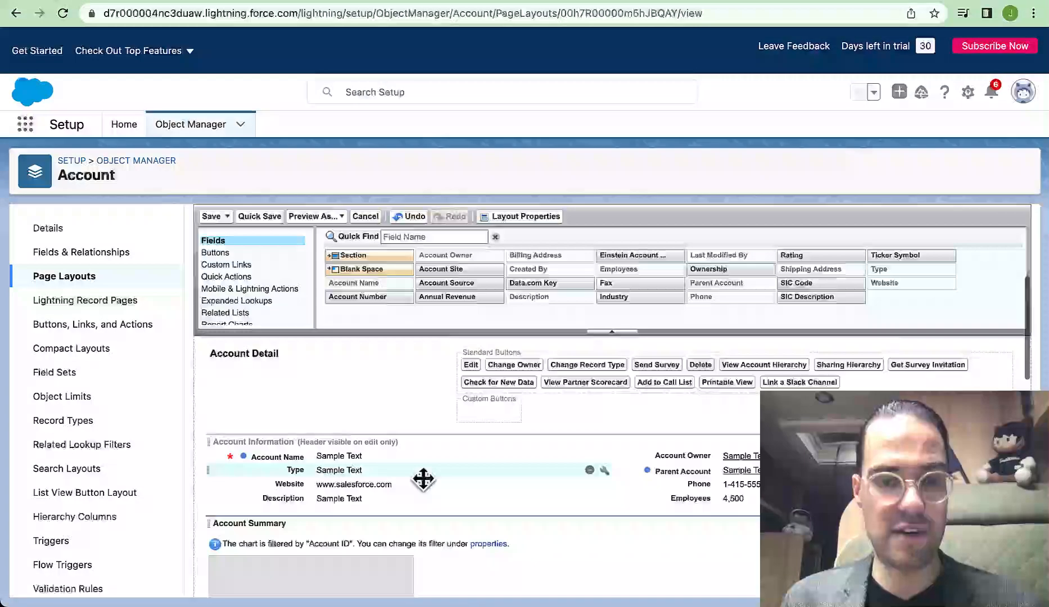
click(358, 417)
mouse_move(344, 410)
mouse_down()
mouse_move(342, 435)
mouse_move(349, 396)
mouse_up()
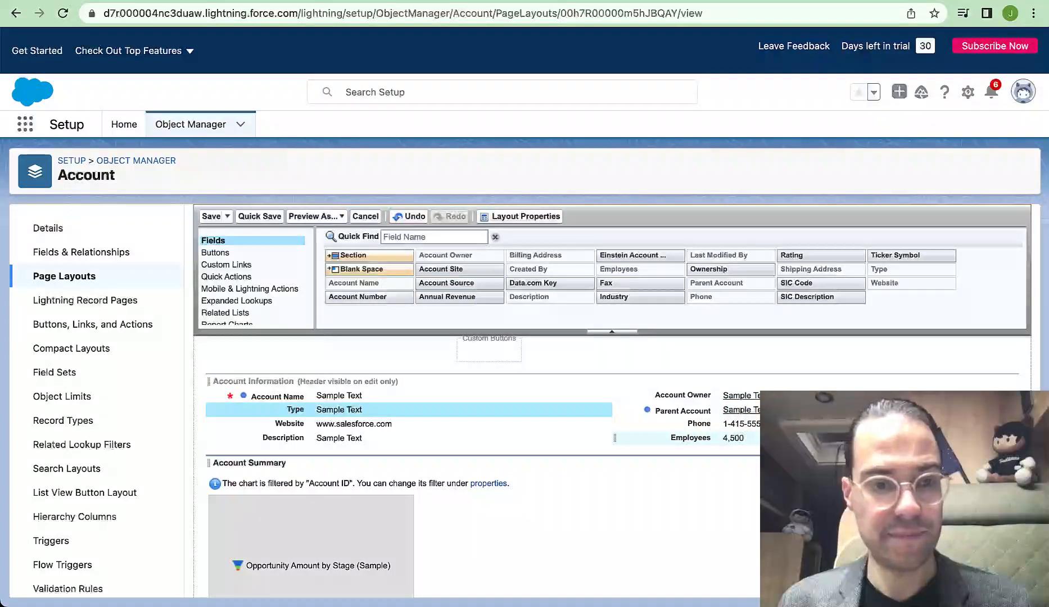
click(210, 218)
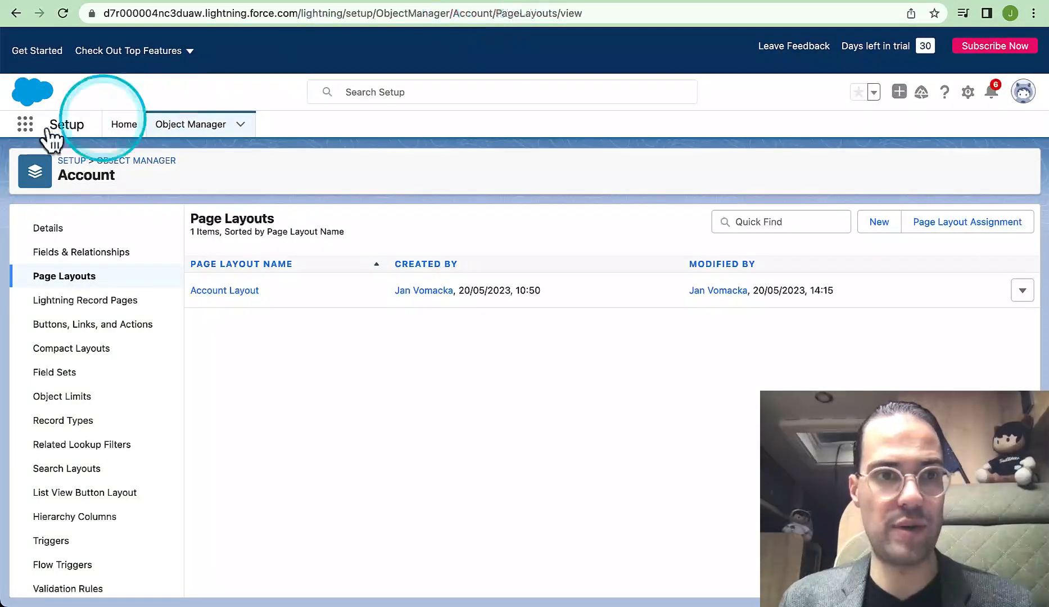
Return to the salesforce.com (Sample) account in New Lion Astro App and examine its details, from account fields to Custom Links
click(25, 126)
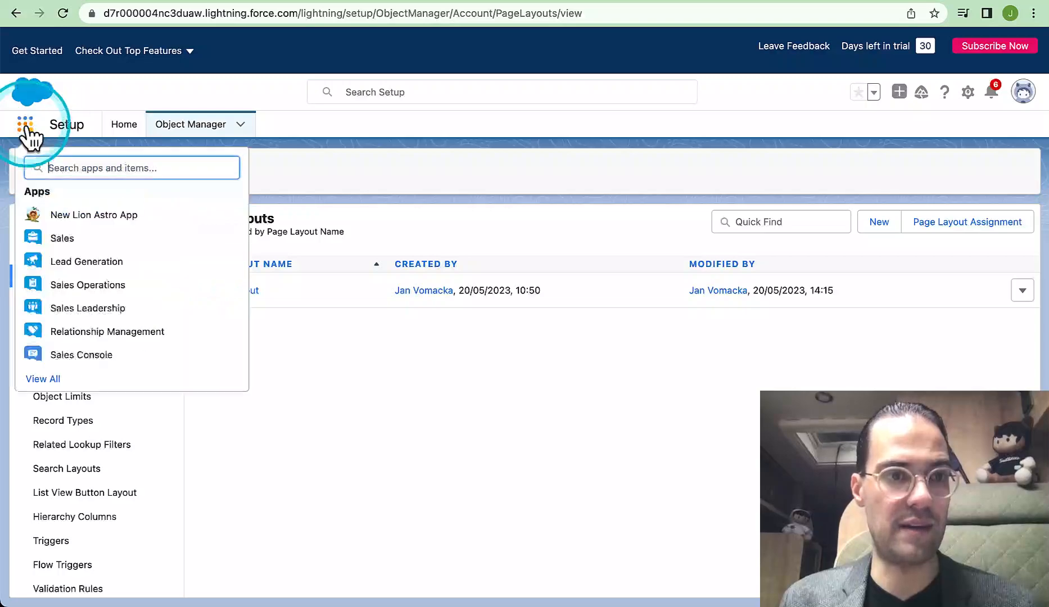
click(82, 228)
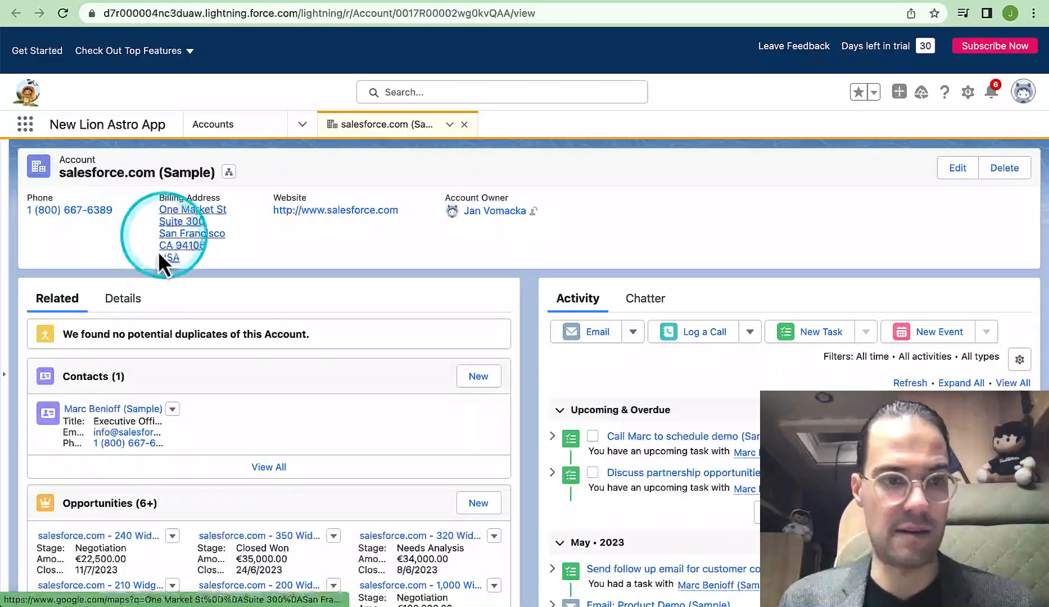
click(118, 303)
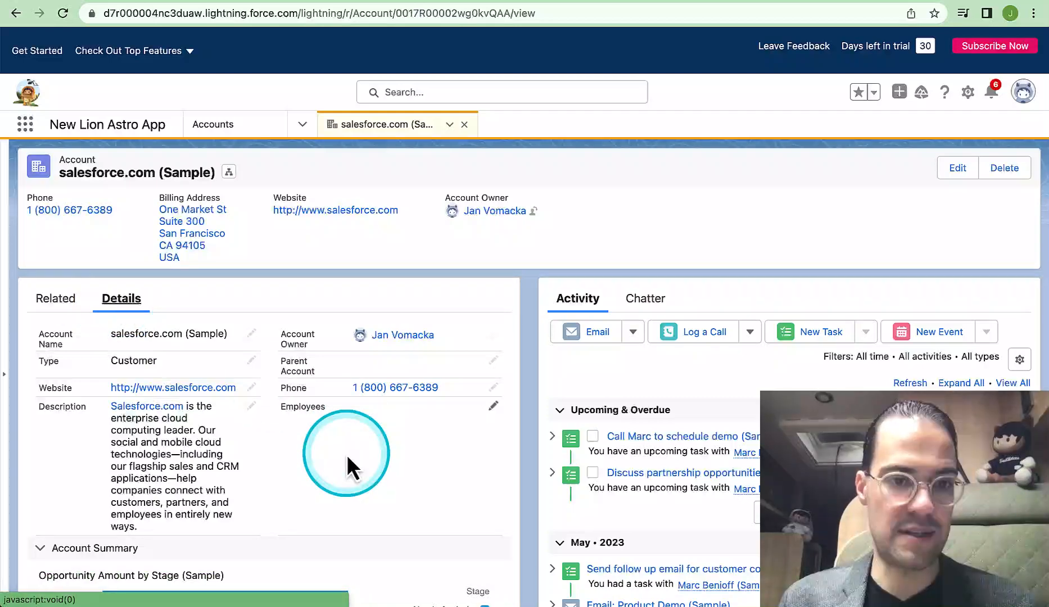
scroll(214, 457, down, 2)
scroll(216, 464, down, 10)
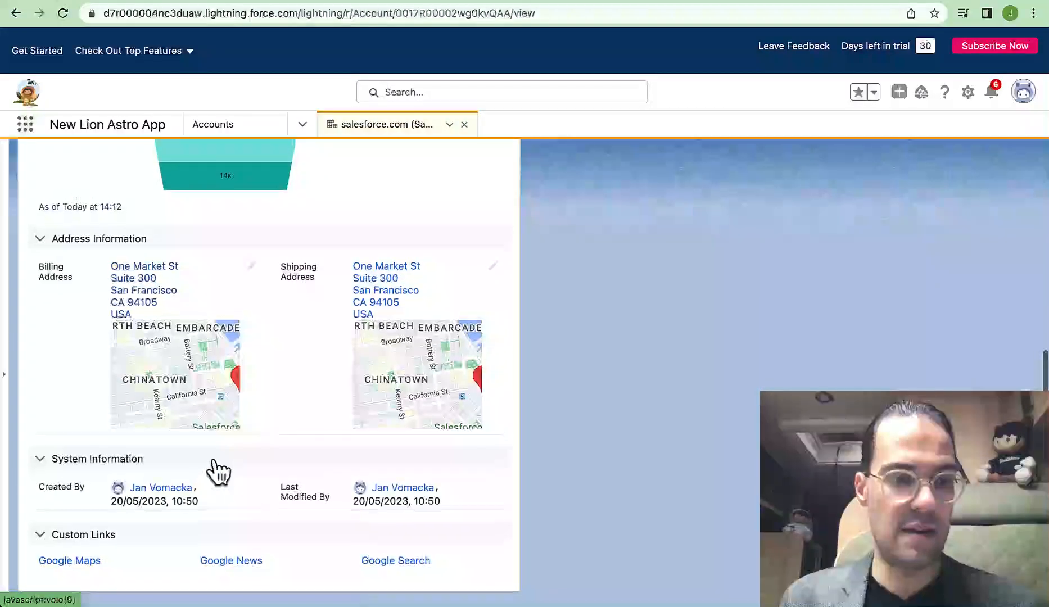
scroll(216, 471, up, 15)
click(246, 445)
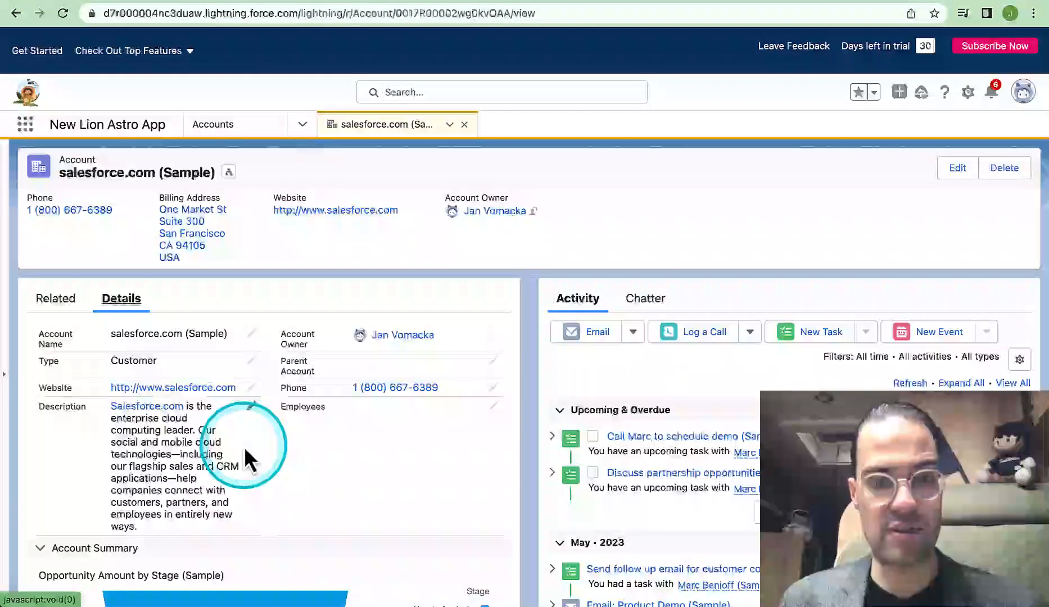
click(598, 230)
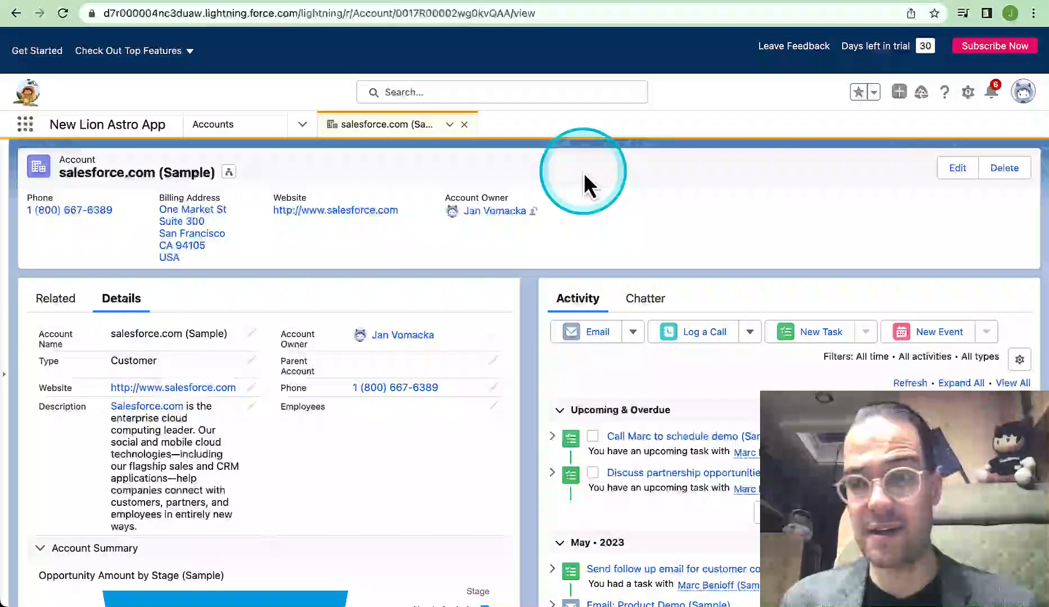
Log out and back in with the prefilled credentials and Remember me, skipping password saving and mobile phone registration
click(1023, 93)
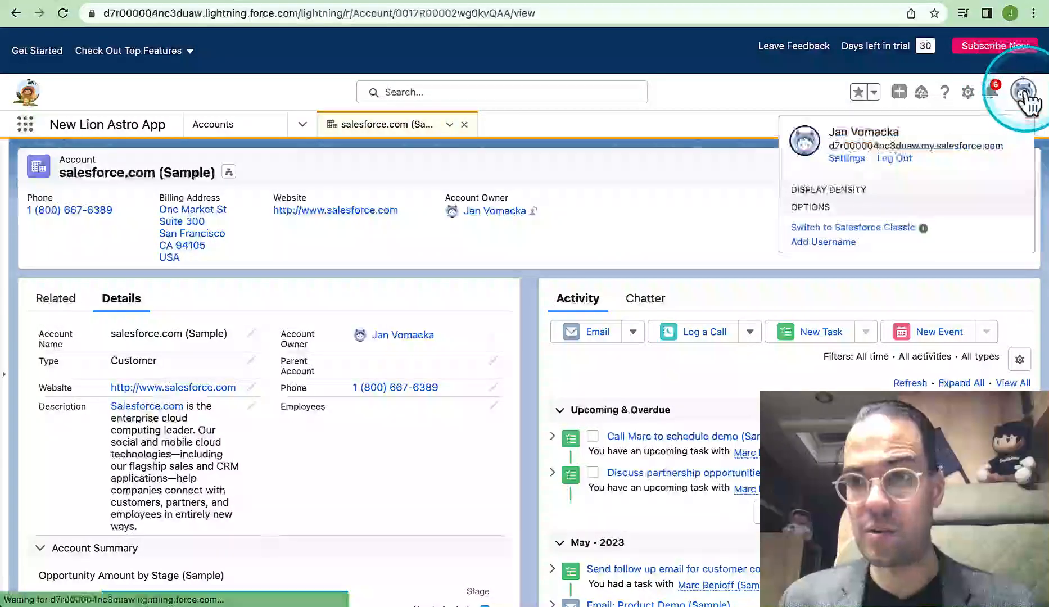
click(893, 159)
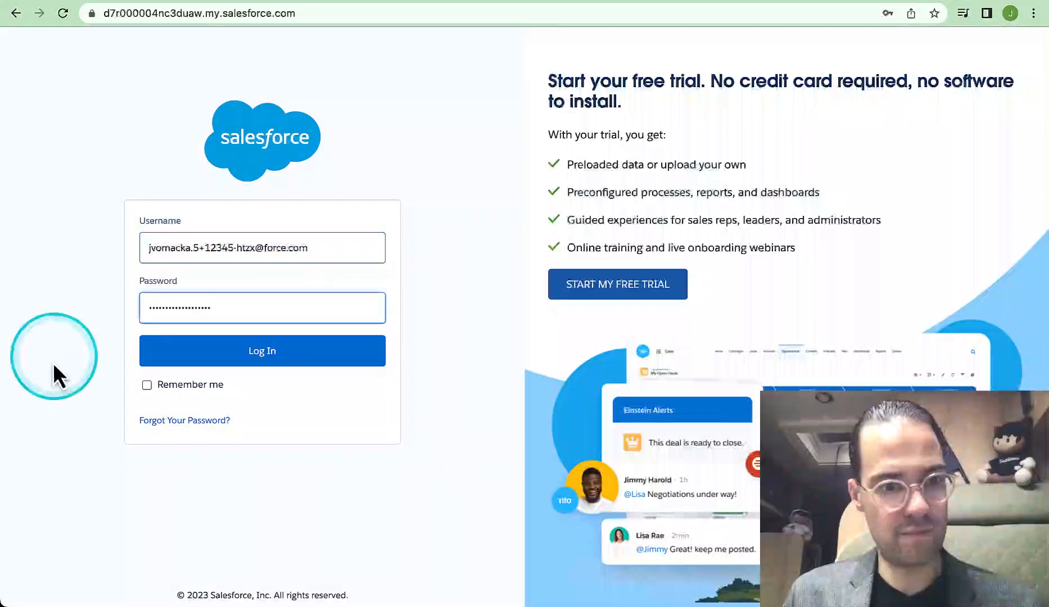
click(147, 386)
click(256, 353)
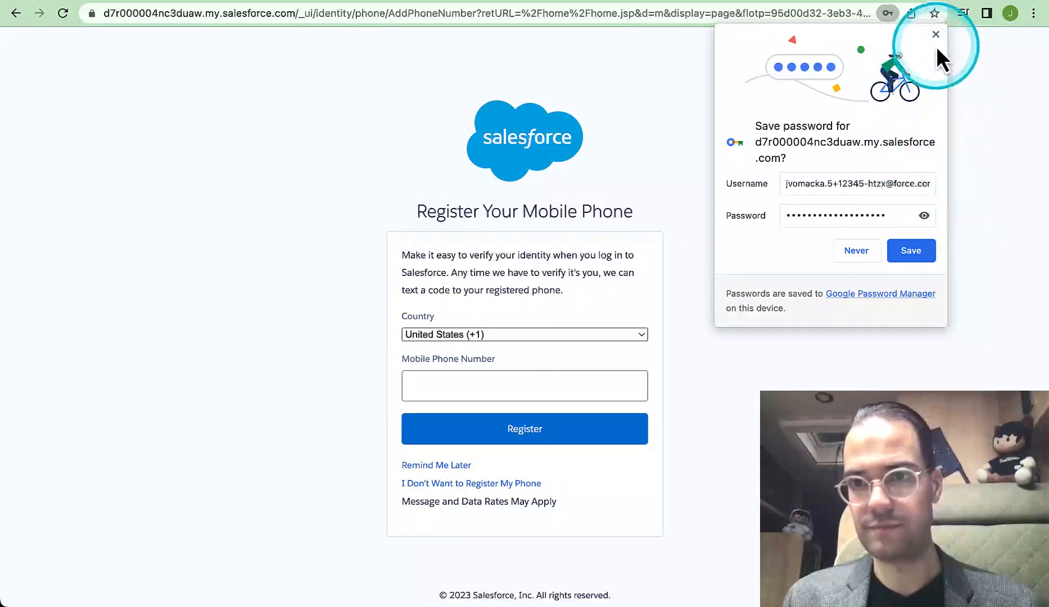
click(936, 35)
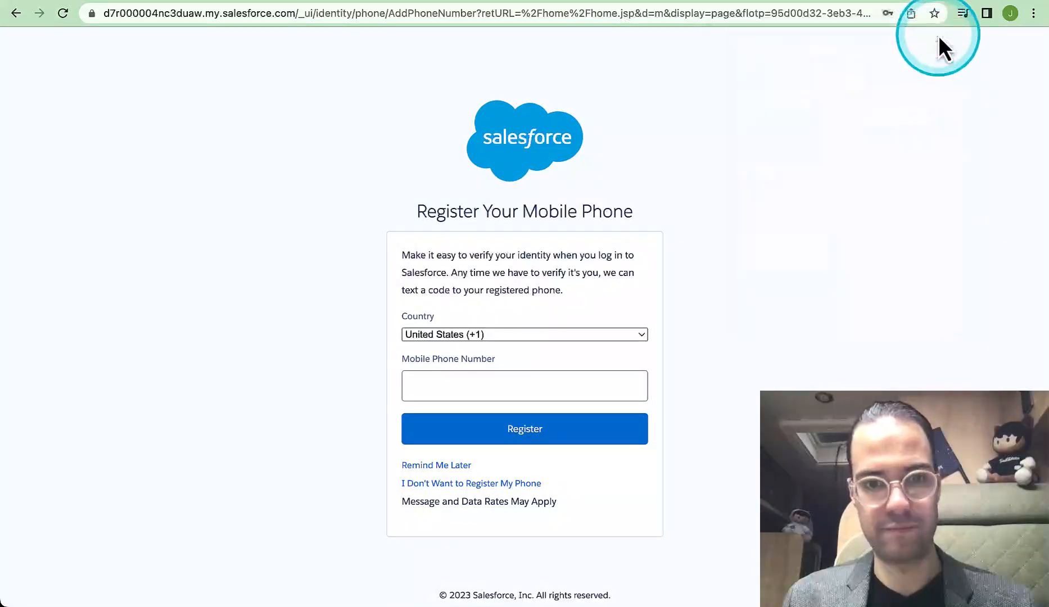
click(413, 484)
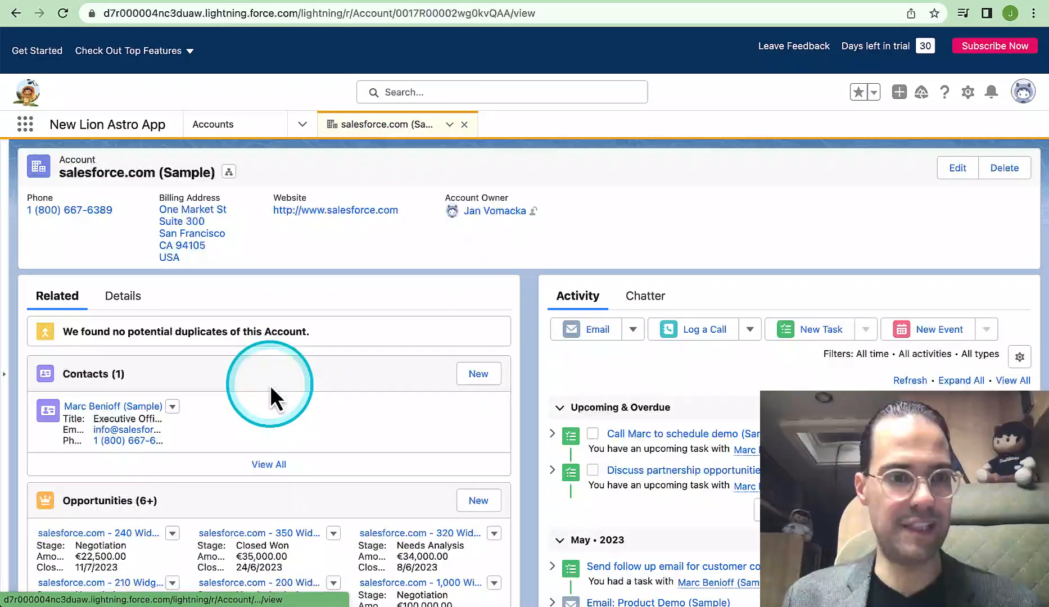
Review the account's Contacts, Opportunities, Notes and Files related lists, and view the full Opportunities list before returning to the record
scroll(270, 385, down, 5)
scroll(270, 385, down, 1)
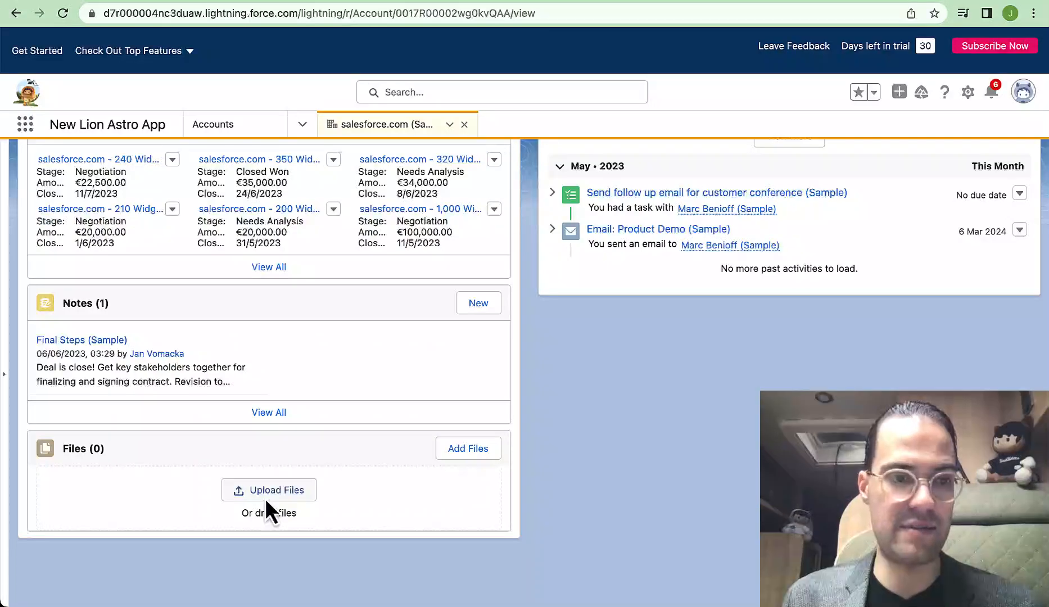
scroll(265, 498, up, 2)
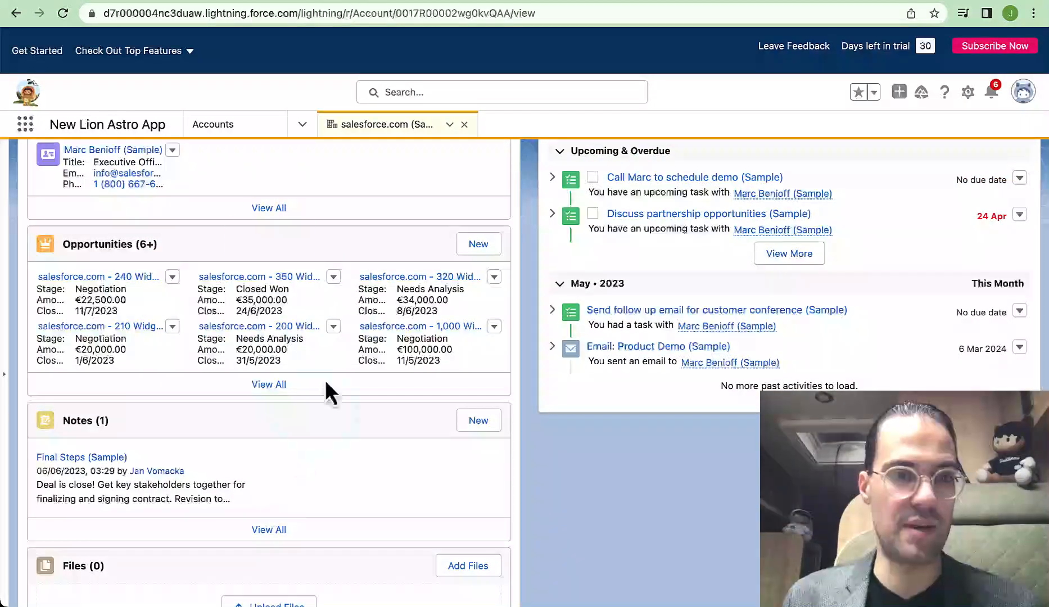
scroll(366, 367, up, 2)
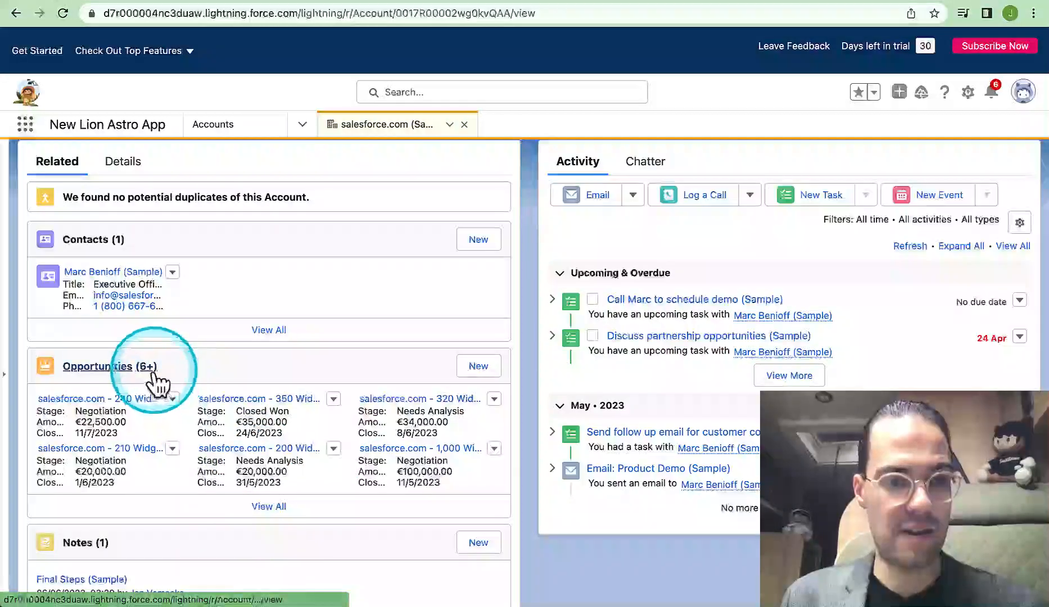
click(263, 506)
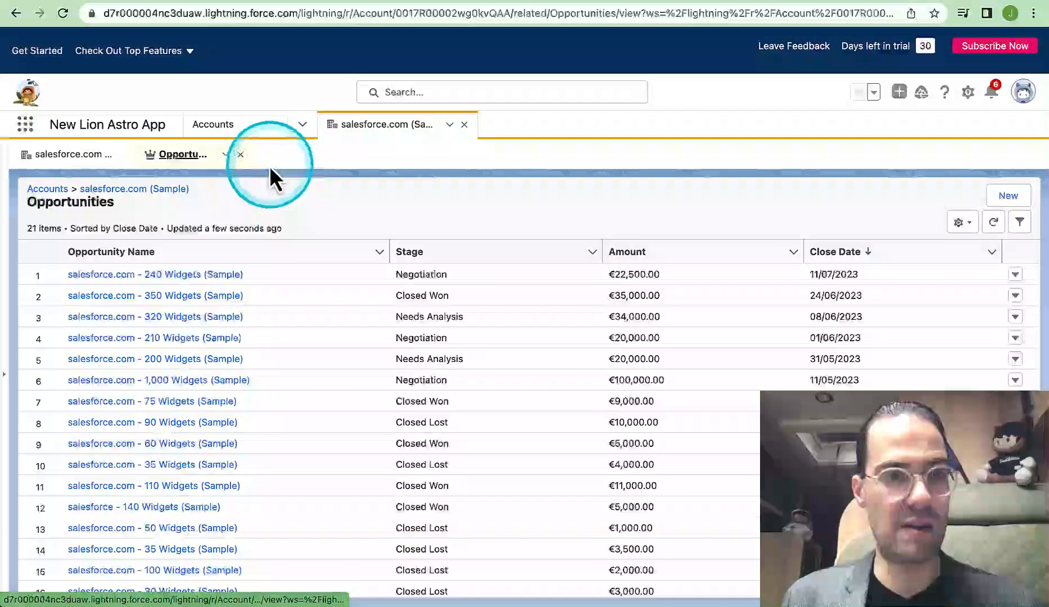
click(240, 154)
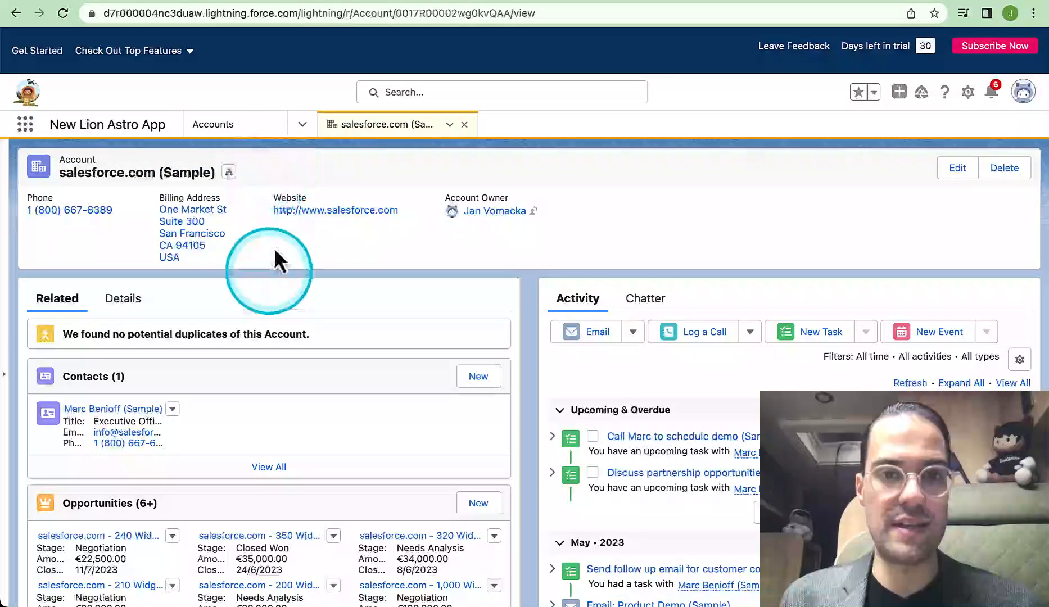
Go to the Account object's compact layouts in Setup and open Account Compact Layout for editing
click(967, 92)
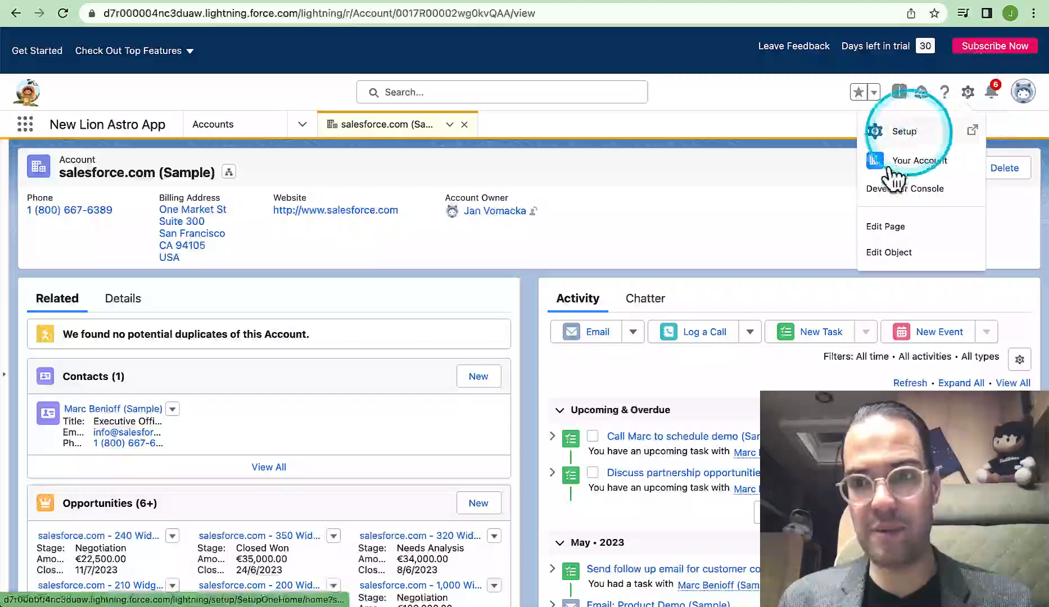
click(887, 252)
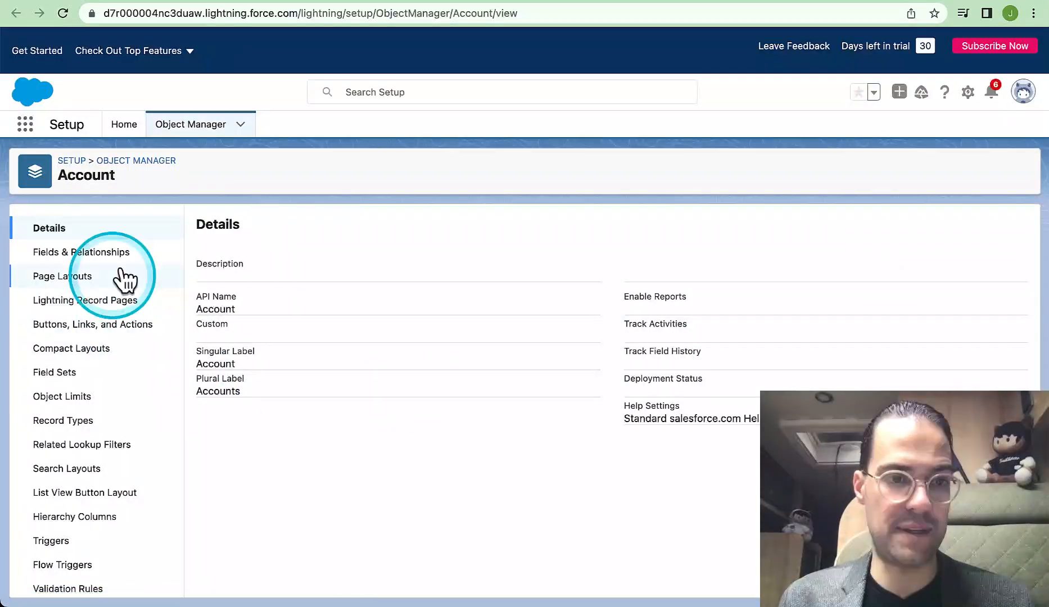
click(73, 277)
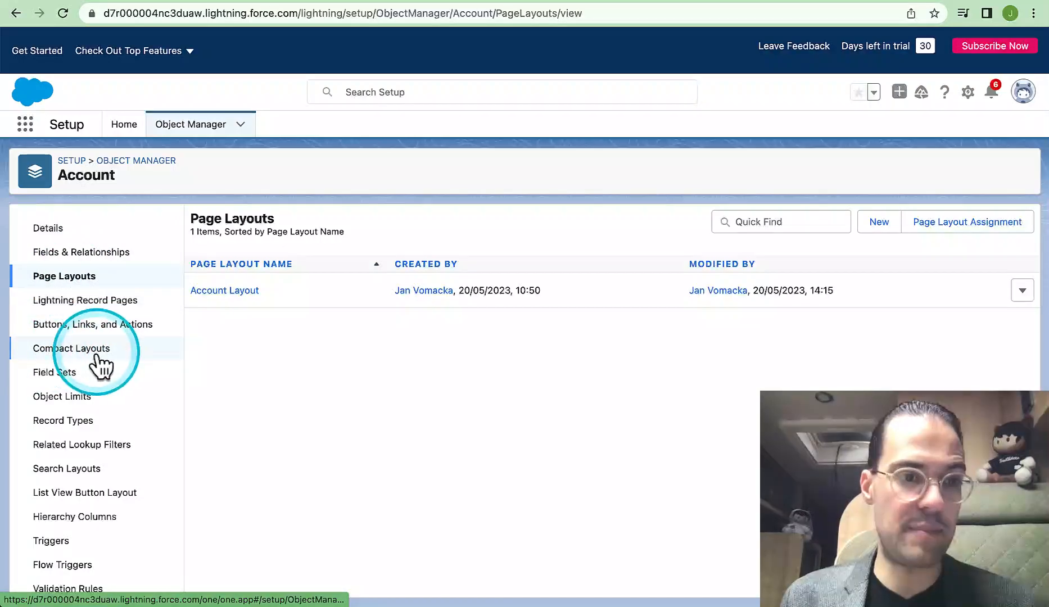
click(56, 349)
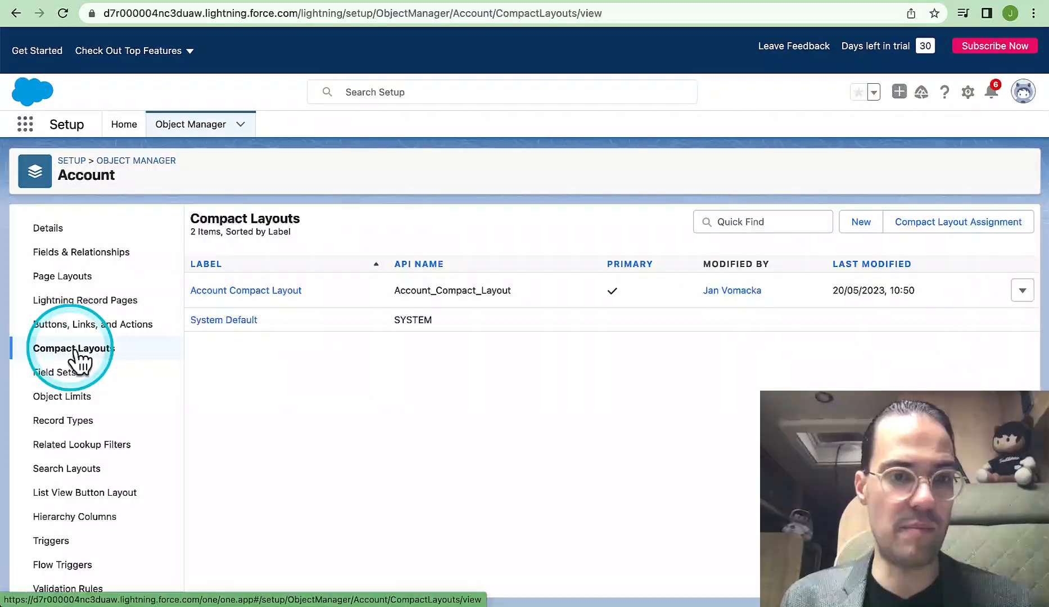
click(238, 295)
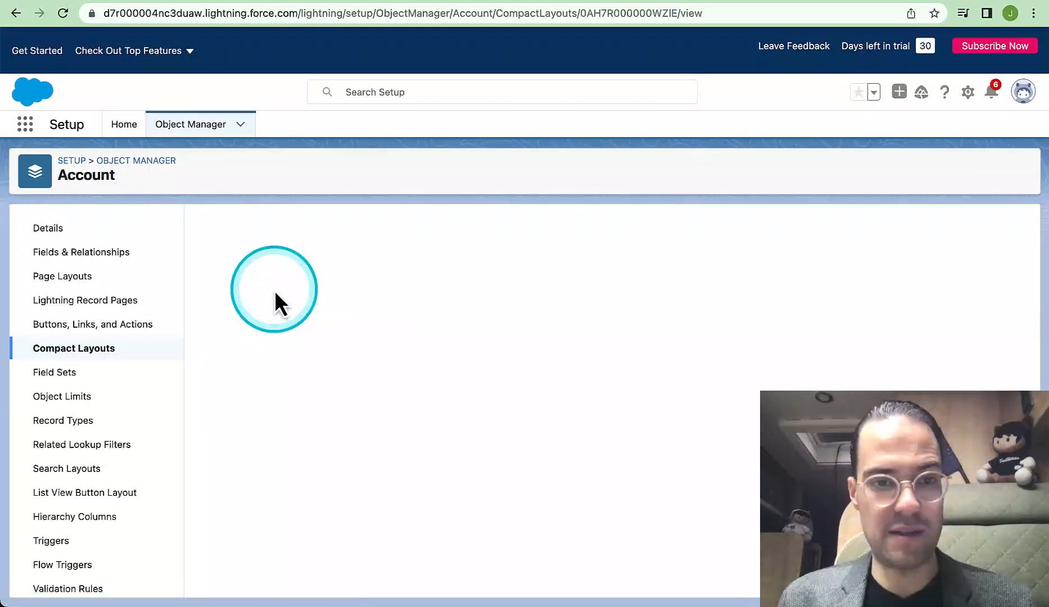
click(466, 291)
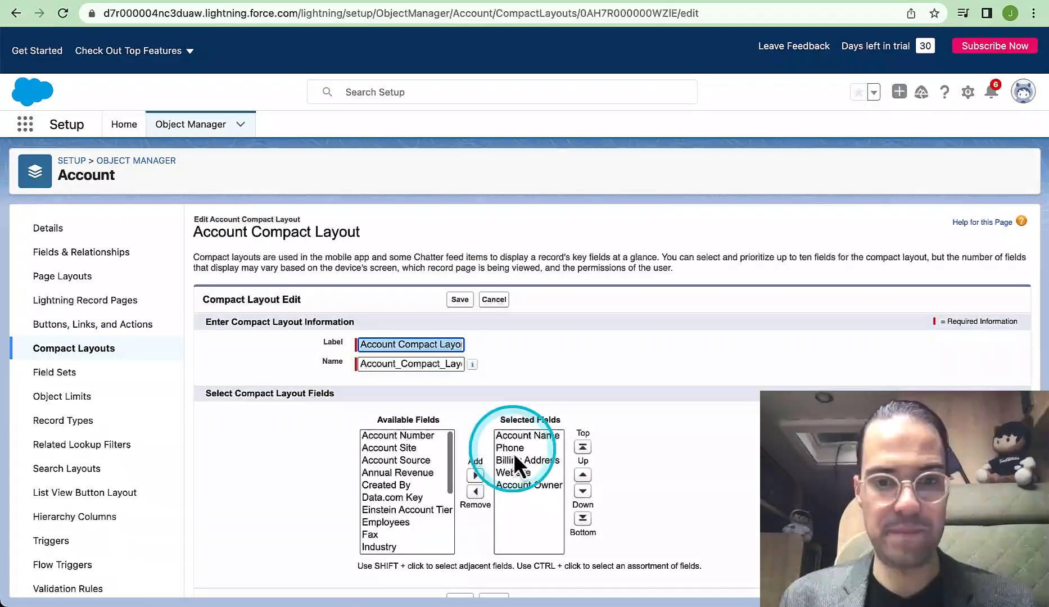
Remove Billing Address from the compact layout's selected fields and save the layout
click(512, 459)
click(475, 491)
click(671, 481)
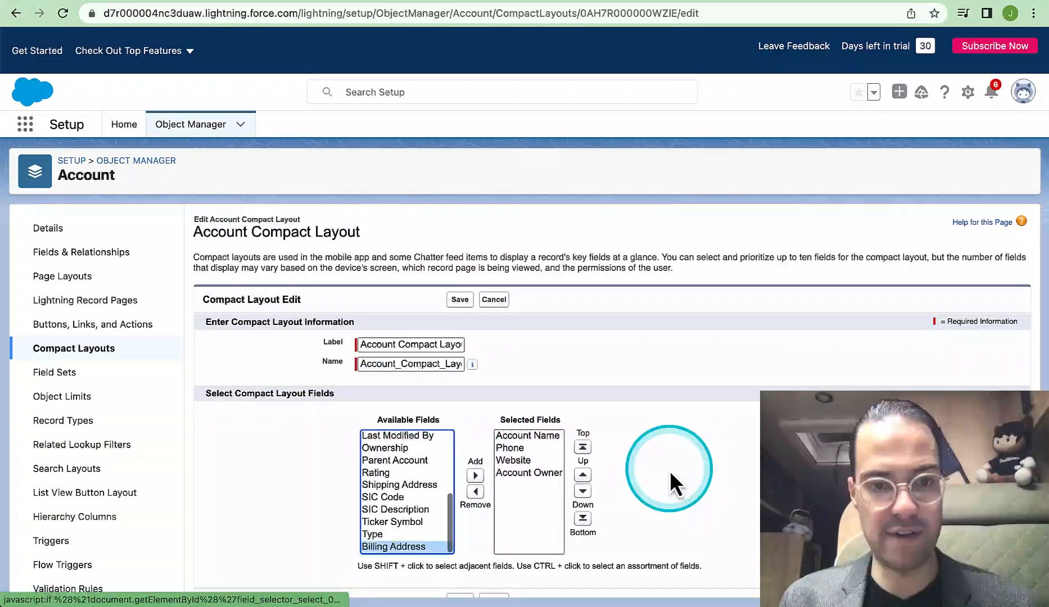
click(460, 300)
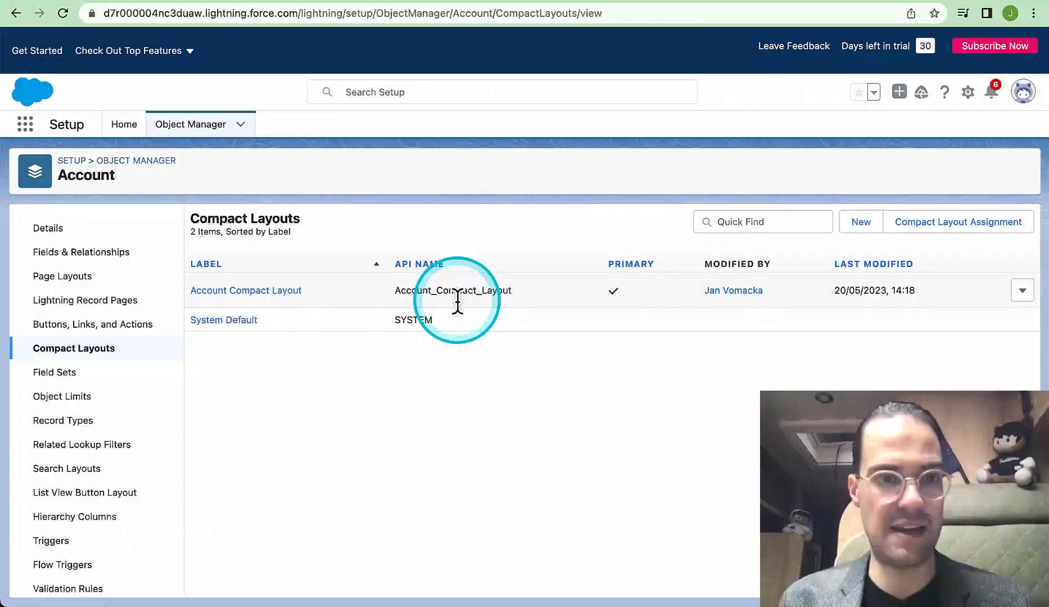
Return to the salesforce.com (Sample) account, reload the page, and check its header fields and details
click(652, 4)
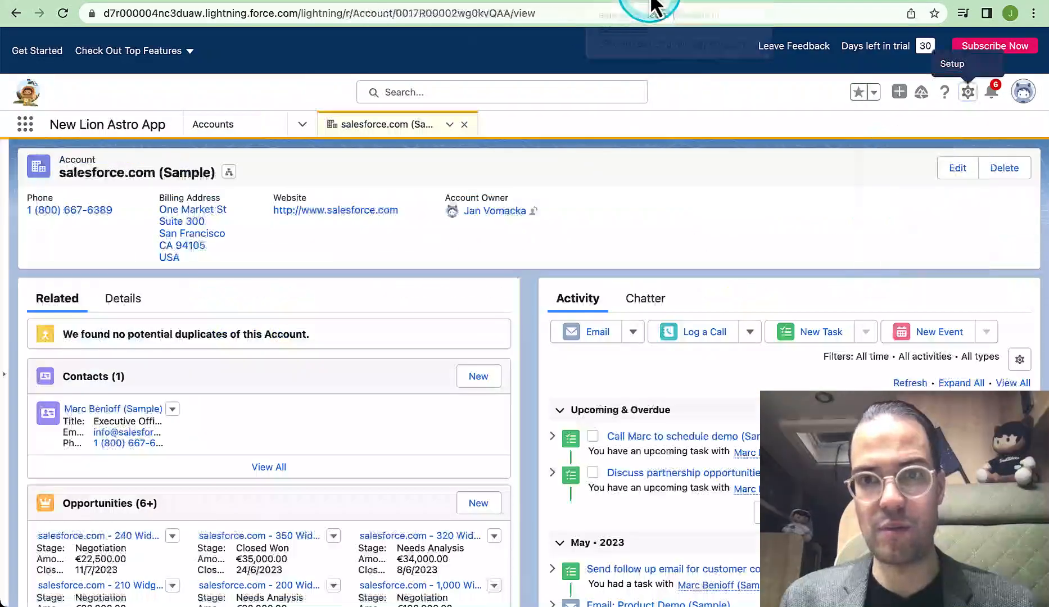
click(64, 14)
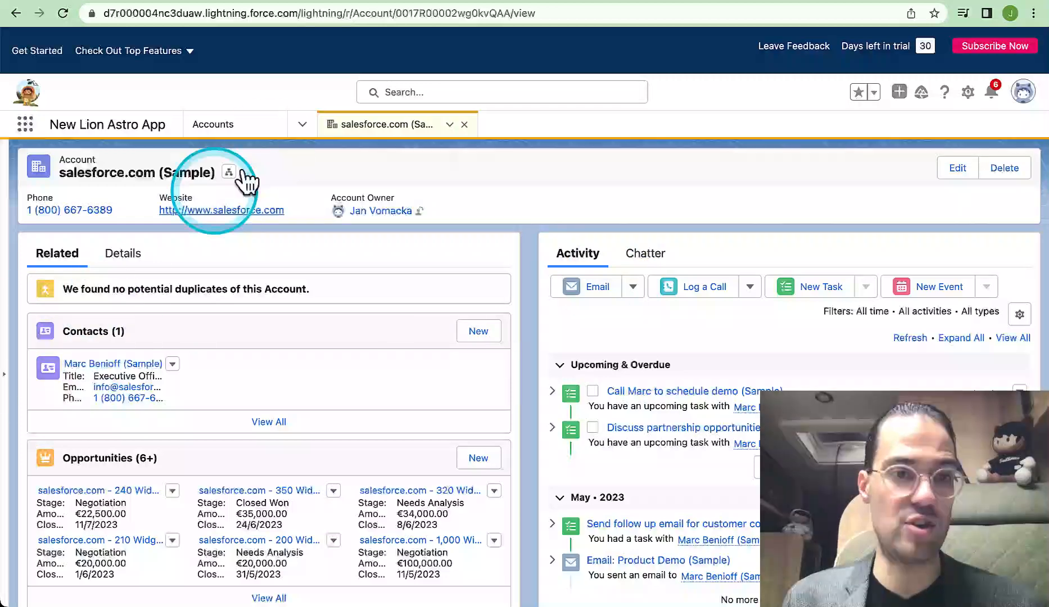
click(124, 259)
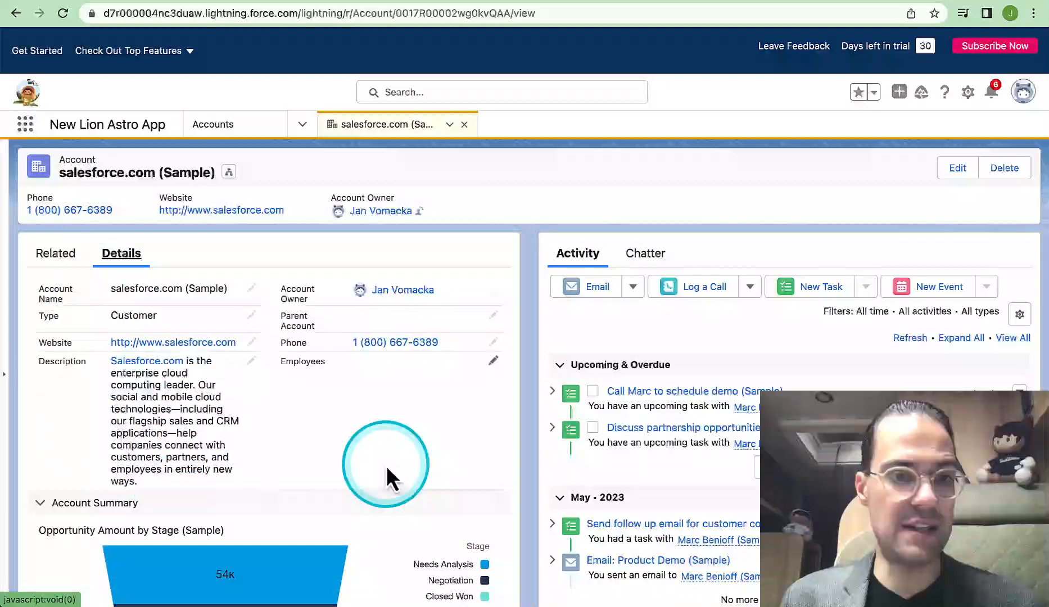
scroll(386, 478, down, 10)
scroll(386, 472, up, 10)
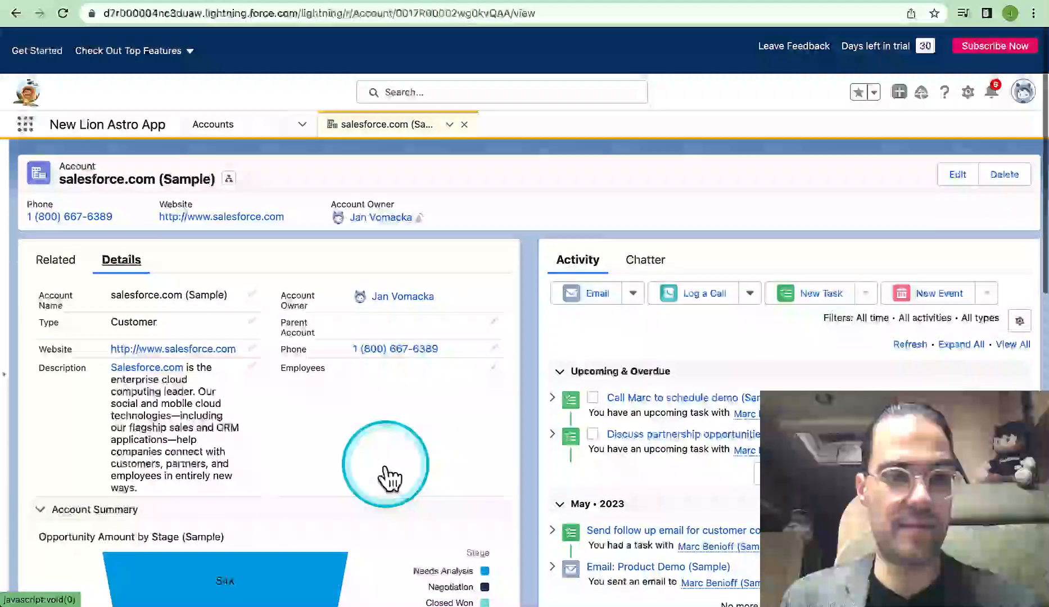